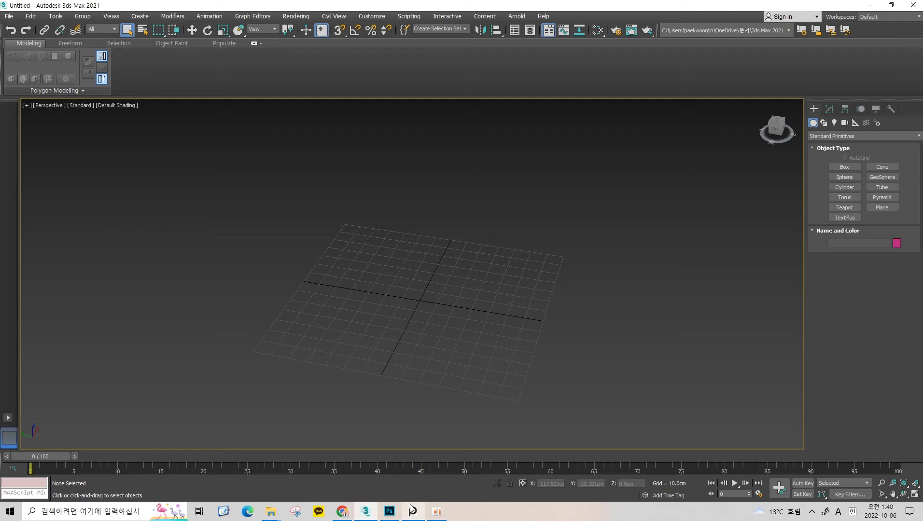
Reposition the Coca-Cola reference board, hide it, and orbit the viewport to face the grid
click(412, 513)
mouse_move(447, 274)
middle_down()
mouse_move(435, 237)
mouse_move(443, 222)
mouse_move(459, 231)
middle_up()
scroll(505, 200, down, 2)
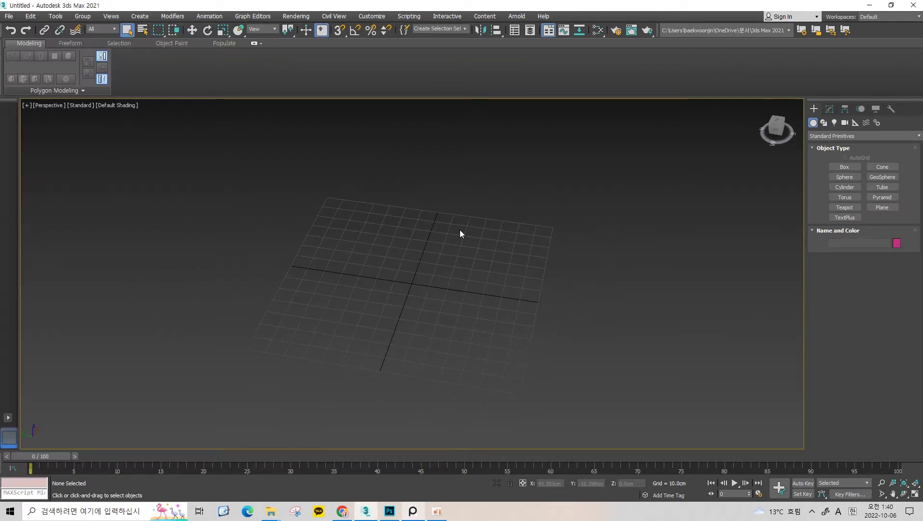
click(412, 510)
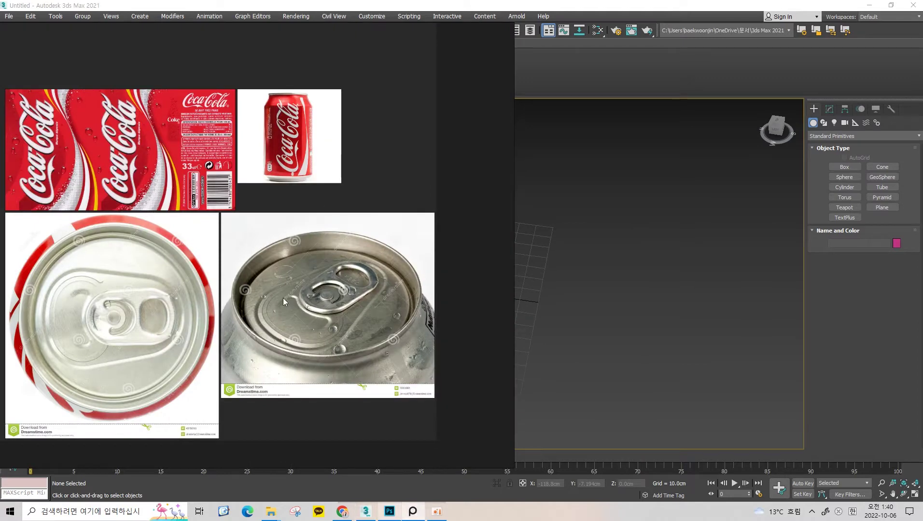
drag(228, 256, 266, 262)
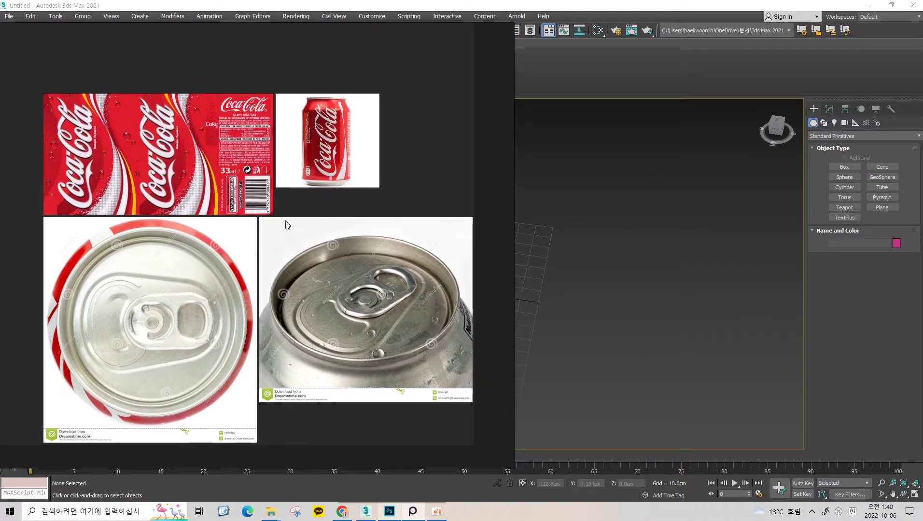
drag(283, 221, 278, 203)
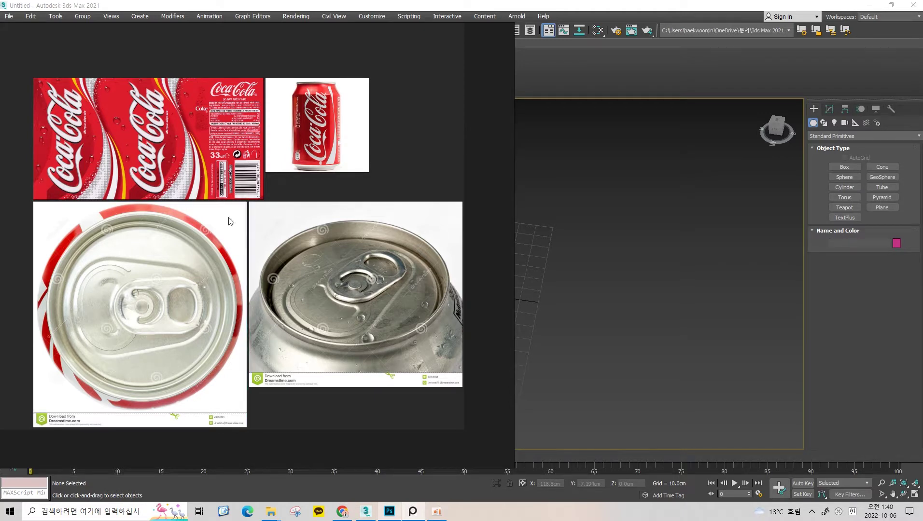
key(alt+Tab)
mouse_move(490, 191)
alt+middle_down()
mouse_move(431, 254)
mouse_move(444, 237)
mouse_move(427, 277)
mouse_move(431, 257)
mouse_move(402, 270)
mouse_move(408, 276)
mouse_move(412, 255)
mouse_move(203, 200)
alt+middle_up()
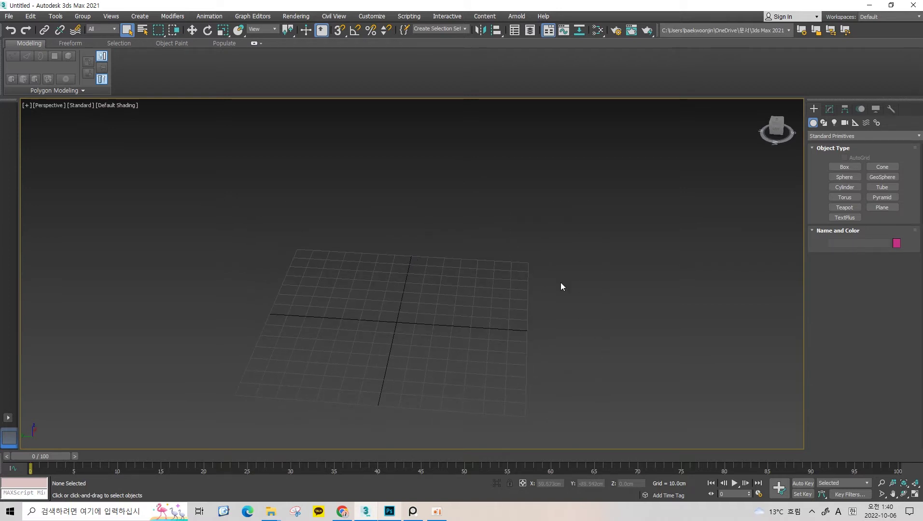
Draw a first test plane in the Front view, then delete it
click(882, 207)
mouse_move(401, 256)
alt+middle_down()
mouse_move(433, 268)
mouse_move(426, 226)
mouse_move(436, 244)
mouse_move(408, 227)
mouse_move(411, 218)
mouse_move(325, 195)
mouse_move(300, 157)
alt+middle_up()
key(f)
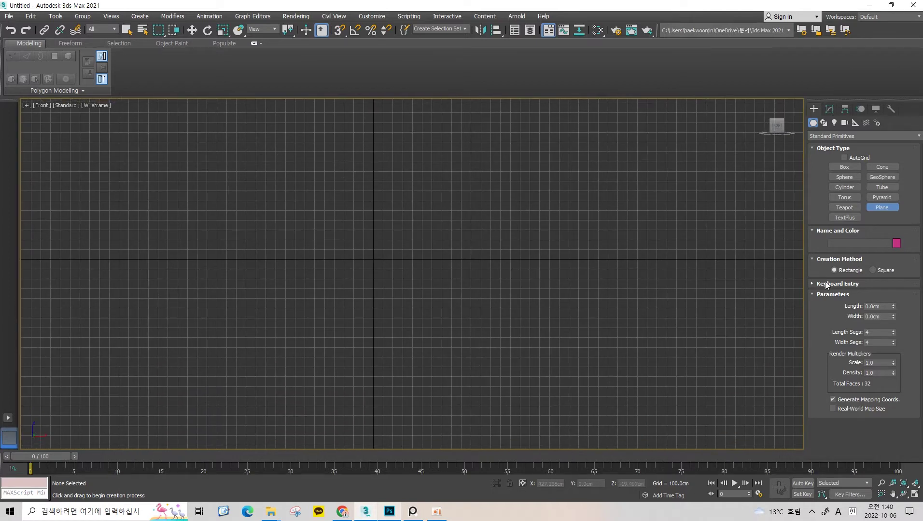
mouse_move(284, 141)
mouse_down()
mouse_move(346, 217)
mouse_move(502, 341)
mouse_move(497, 358)
mouse_up()
right_click(499, 329)
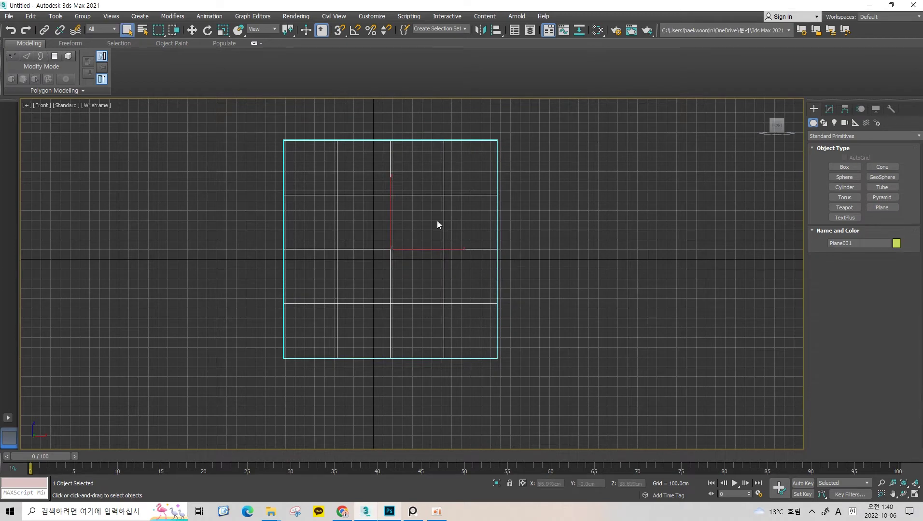
key(Delete)
Draw a 246.761 cm square plane and move it to the world origin
click(877, 208)
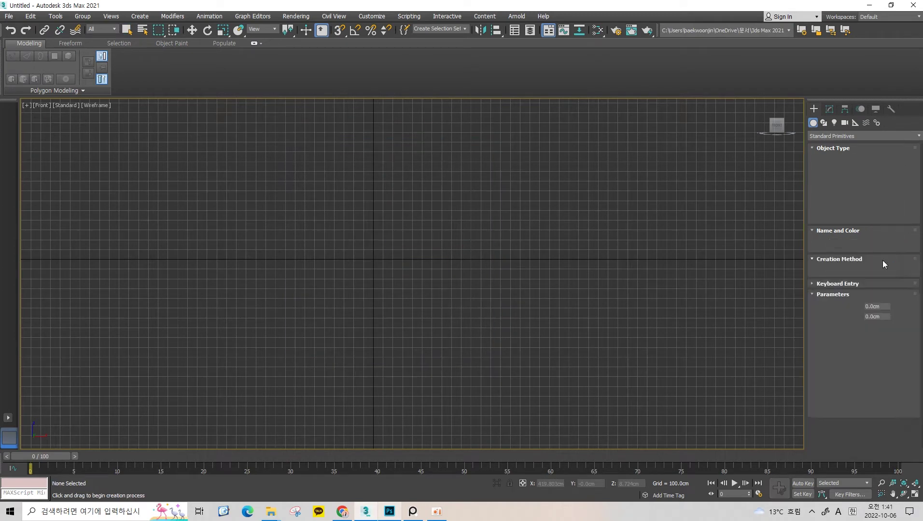
drag(278, 153, 399, 273)
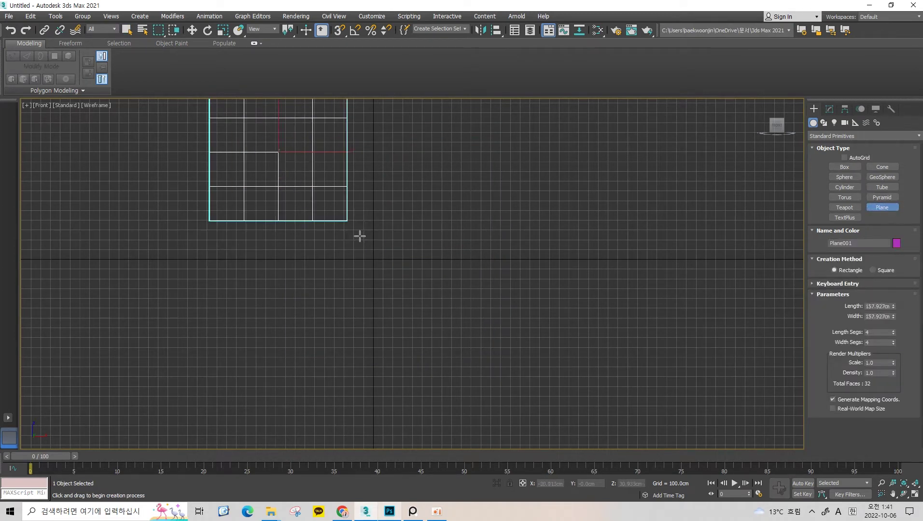
mouse_move(470, 168)
middle_down()
mouse_move(414, 241)
mouse_move(299, 183)
mouse_move(338, 250)
mouse_move(330, 219)
middle_up()
key(w)
drag(315, 215, 393, 270)
middle_drag(404, 245, 400, 222)
drag(399, 222, 408, 250)
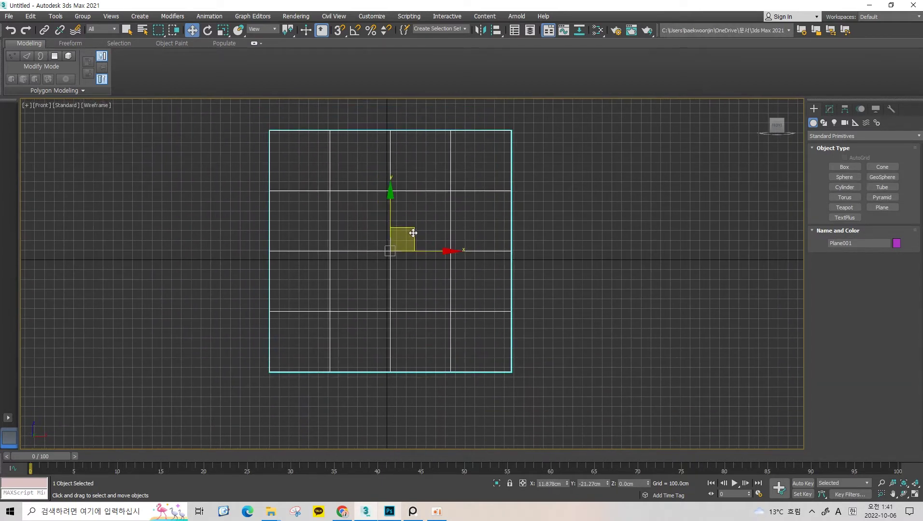
Set the plane's Length Segs and Width Segs to 1
click(829, 109)
double_click(877, 336)
text(1)
click(878, 346)
key(Return)
middle_drag(456, 213, 472, 245)
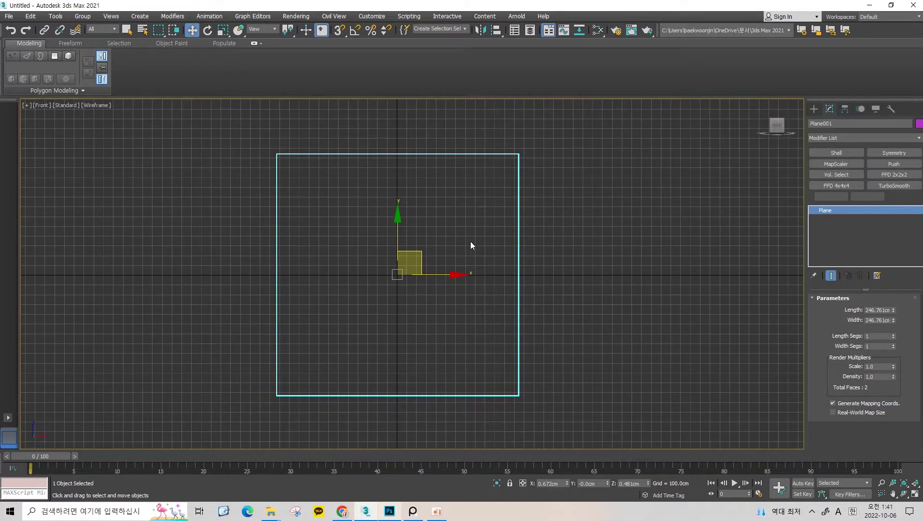
scroll(471, 244, down, 1)
scroll(470, 214, up, 1)
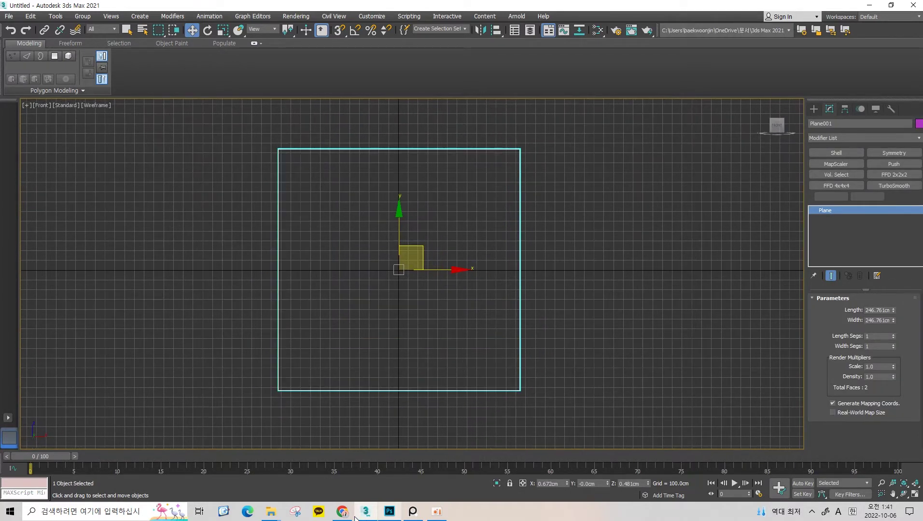
click(413, 512)
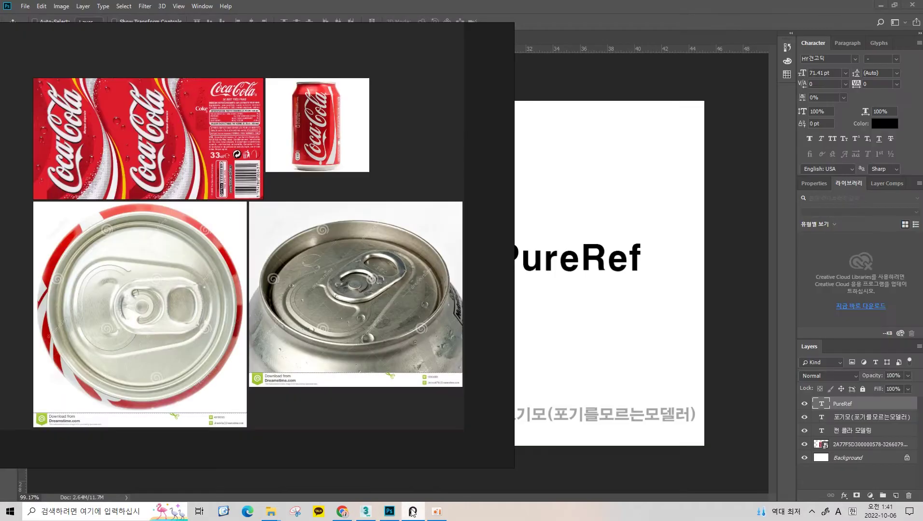
Zoom in on the single Coca-Cola can image in PureRef, then hide the references
click(337, 101)
scroll(339, 101, up, 2)
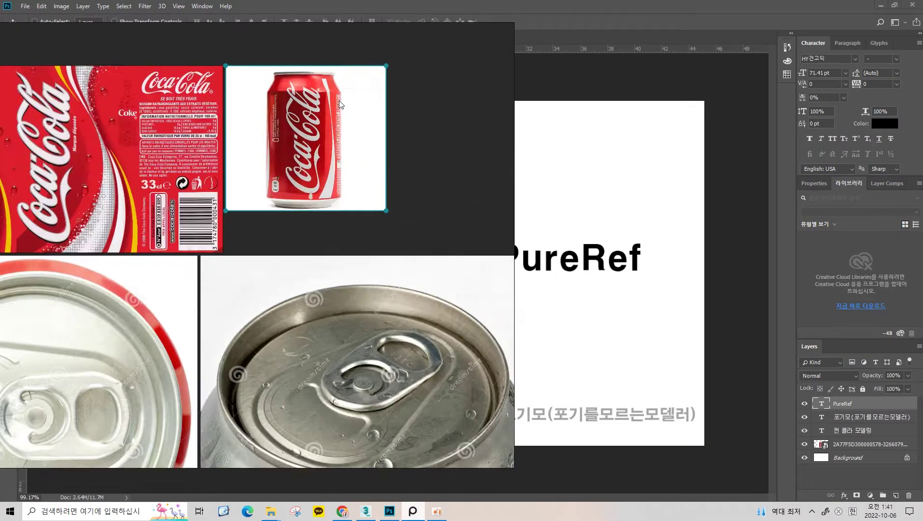
scroll(278, 195, up, 3)
middle_drag(279, 240, 286, 180)
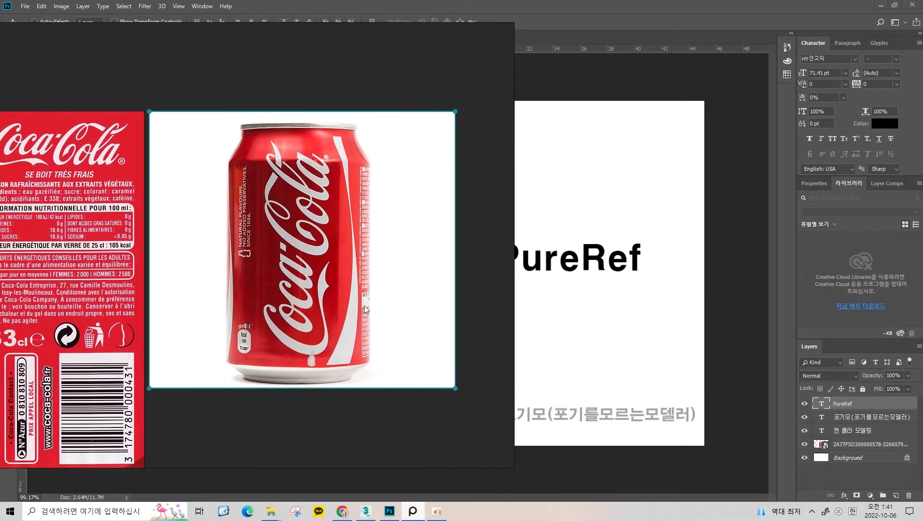
click(381, 69)
scroll(377, 115, down, 2)
key(alt+Tab)
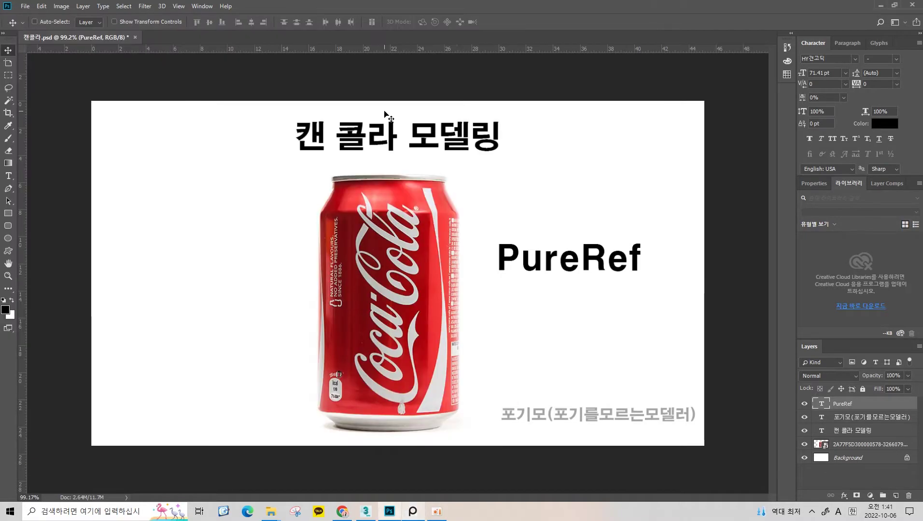
Back in 3ds Max, show Plane001 shaded with F3 and reselect it
click(366, 512)
middle_drag(441, 243, 447, 269)
key(F3)
click(584, 167)
click(461, 191)
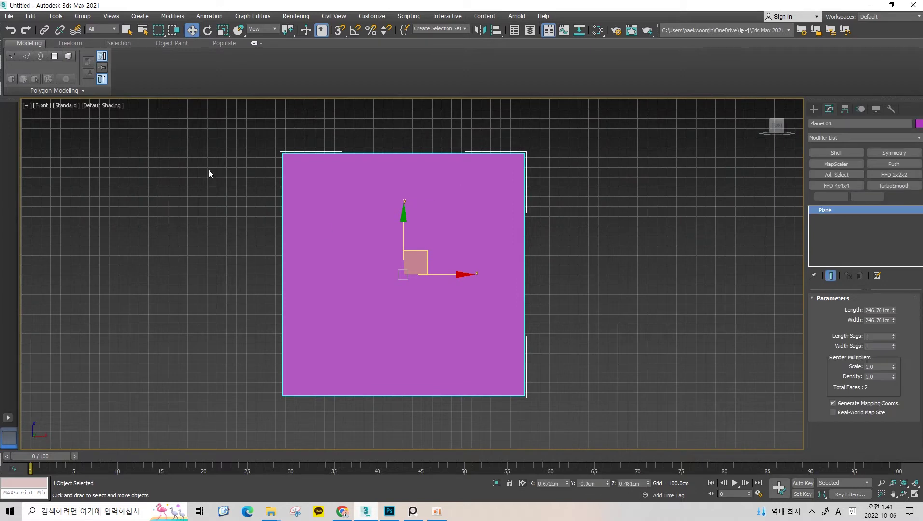
Reselect the plane and open the Slate Material Editor
click(209, 209)
click(374, 222)
mouse_move(463, 214)
middle_down()
mouse_move(472, 203)
mouse_move(464, 218)
middle_up()
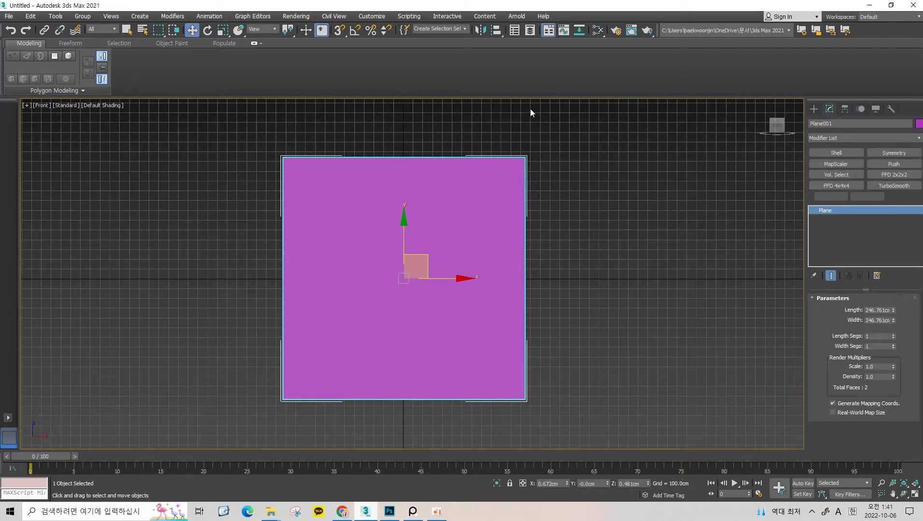
click(597, 34)
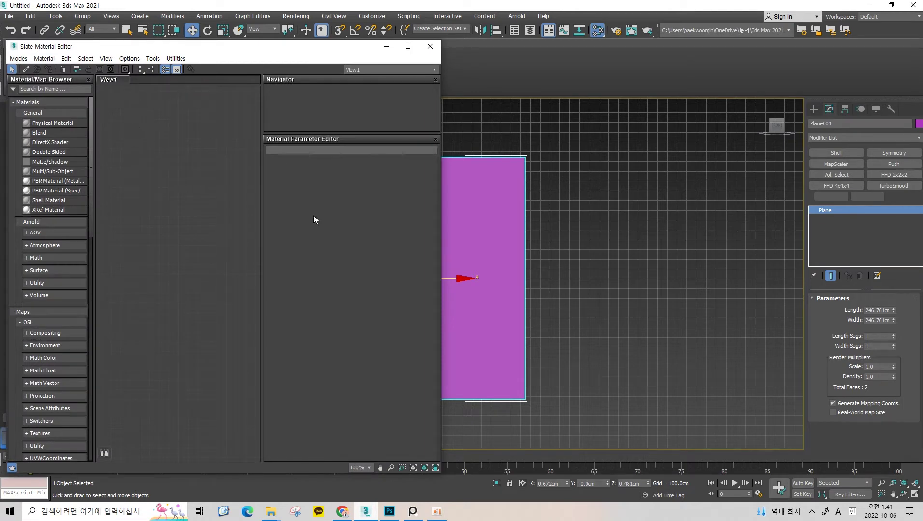
Adjust the front view so the plane sits large beside the Slate editor
drag(260, 204, 358, 199)
scroll(186, 217, down, 1)
right_click(527, 194)
click(474, 198)
scroll(552, 195, up, 3)
middle_drag(552, 196, 754, 227)
mouse_move(659, 237)
middle_down()
mouse_move(600, 218)
mouse_move(562, 233)
middle_up()
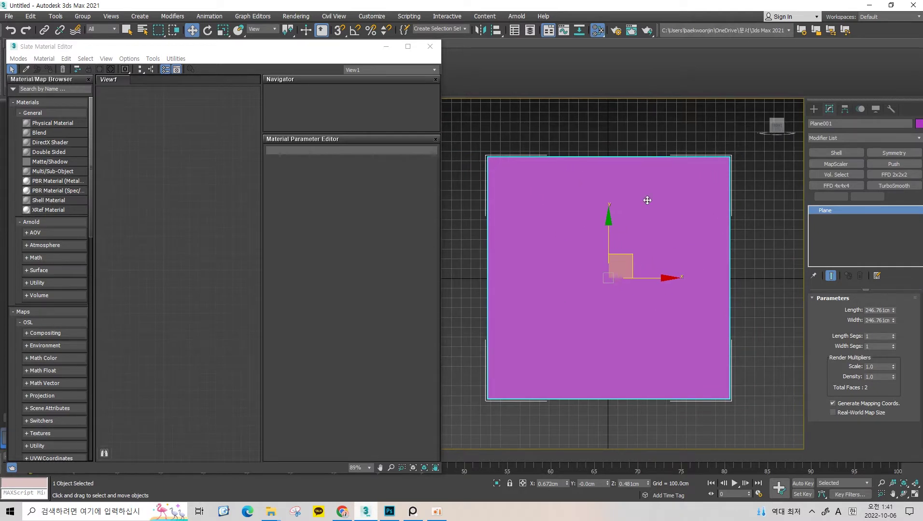
middle_drag(648, 200, 634, 198)
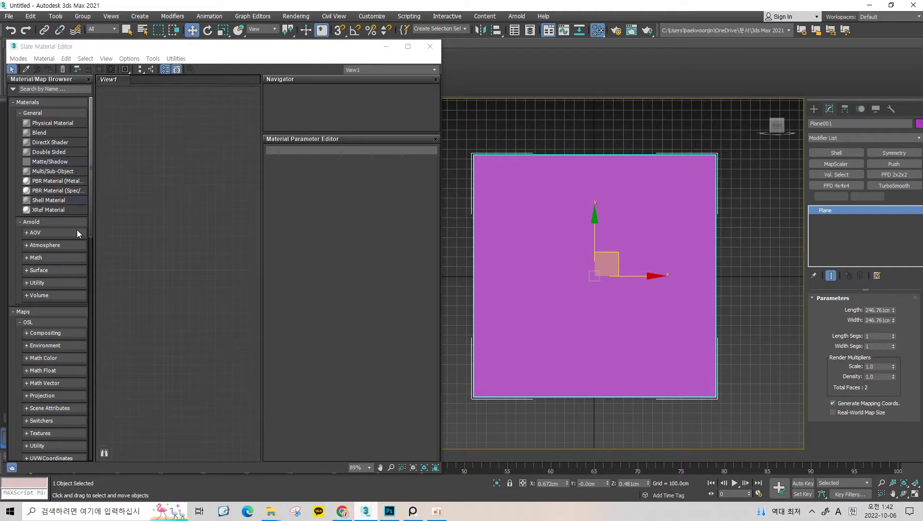
click(389, 516)
Create a new blank 1280×720 Photoshop document
click(27, 5)
click(27, 6)
click(27, 6)
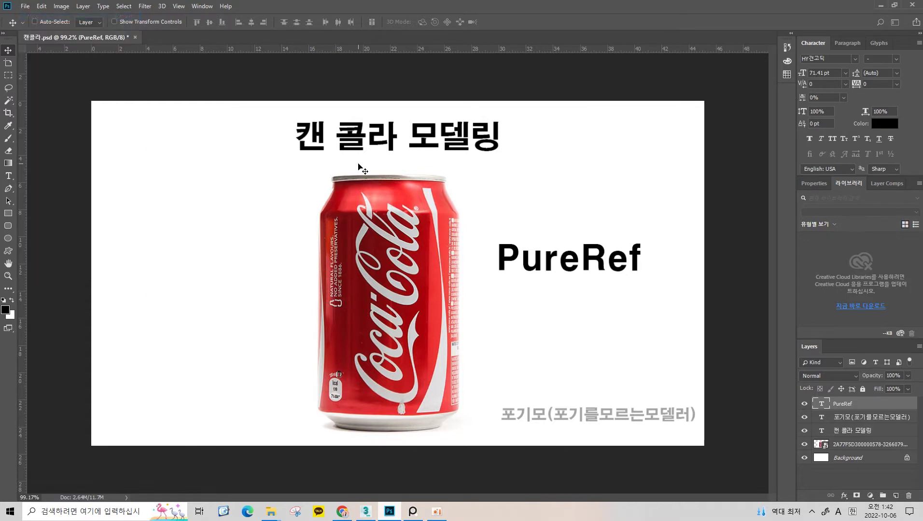
key(ctrl+n)
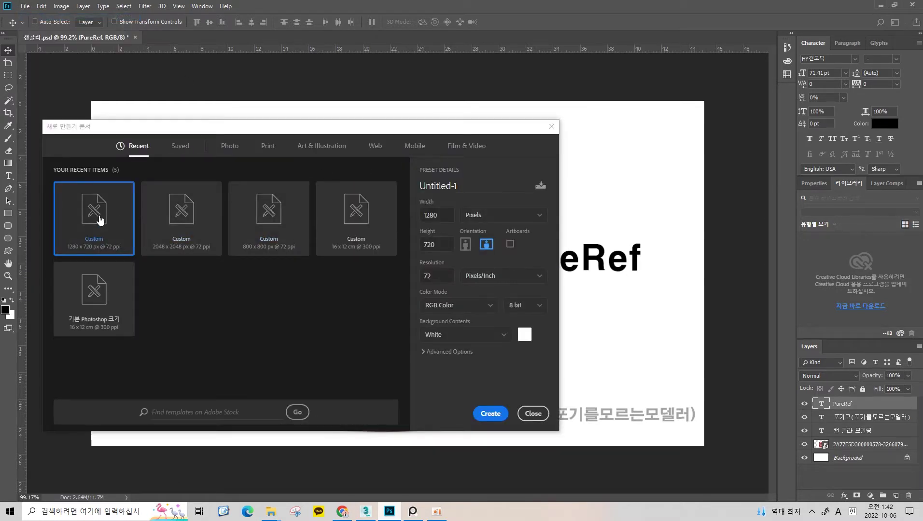
double_click(100, 220)
Add the text 'material, shader', scale it up, and centre it near the top
key(t)
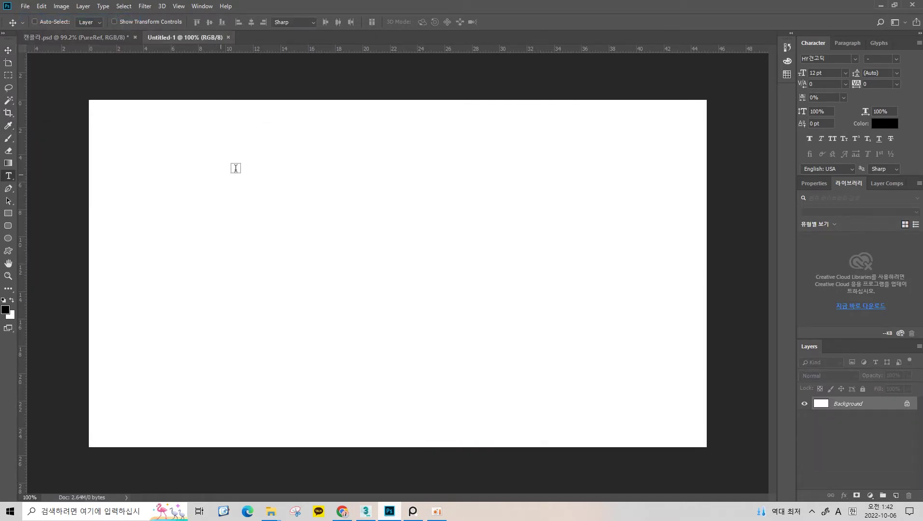
click(242, 168)
key(Hangul)
text(material)
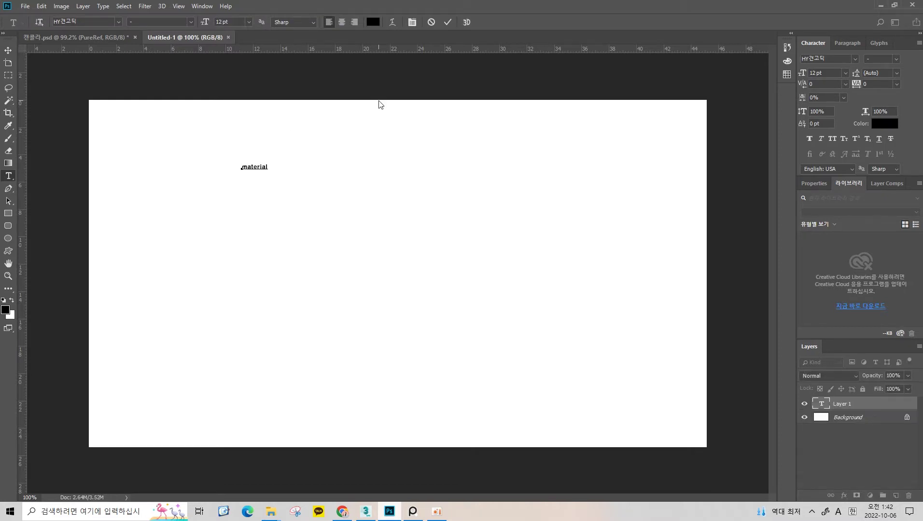
text(.)
key(ctrl+t)
mouse_move(314, 171)
mouse_down()
mouse_move(344, 216)
mouse_move(591, 323)
mouse_up()
key(Return)
mouse_move(511, 205)
mouse_down()
mouse_move(458, 186)
mouse_move(467, 187)
mouse_up()
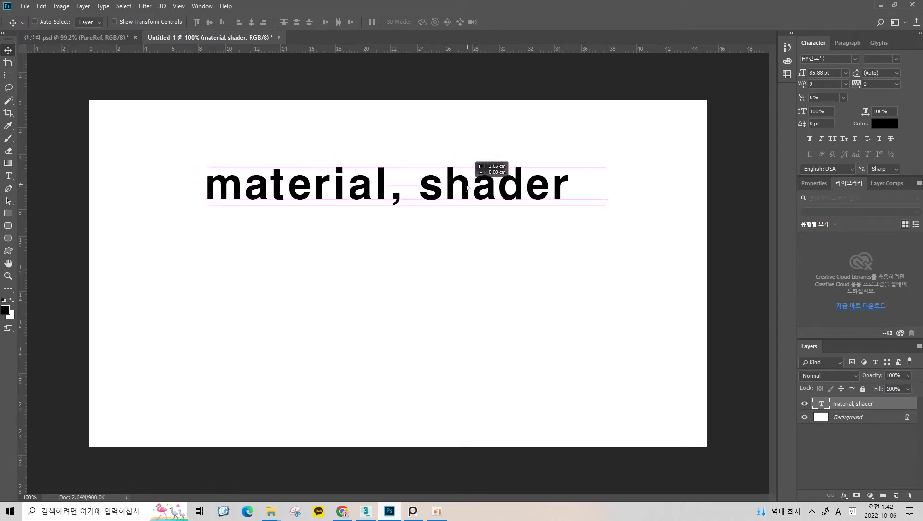
drag(467, 186, 476, 187)
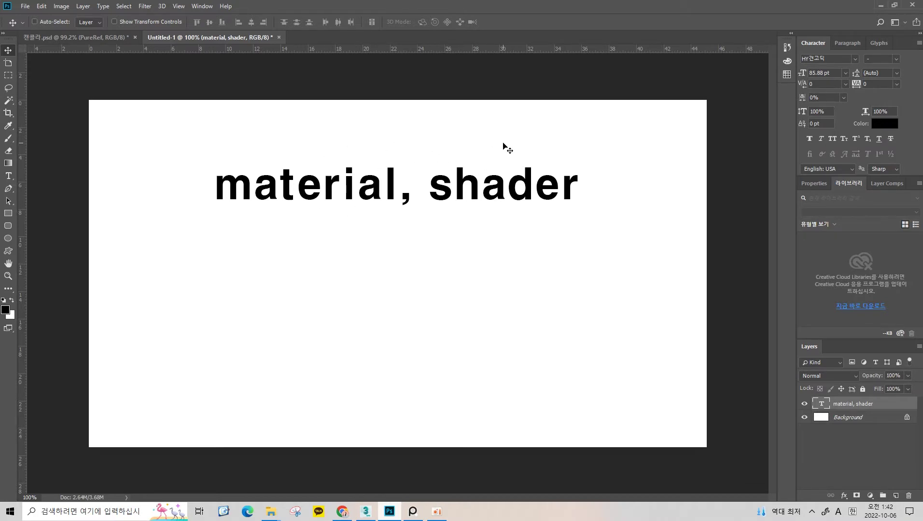
Zoom over the canvas and return to the Type tool
alt+scroll(453, 175, up, 2)
alt+scroll(452, 182, down, 1)
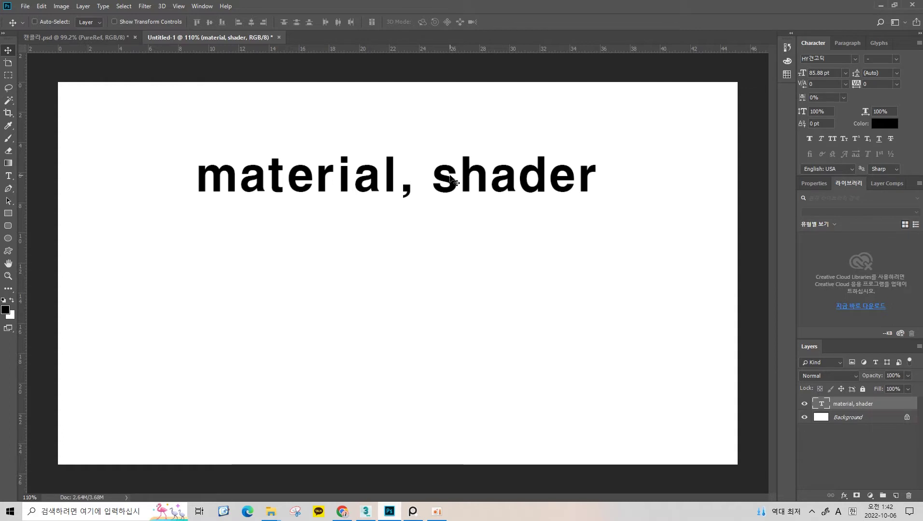
alt+scroll(449, 178, up, 1)
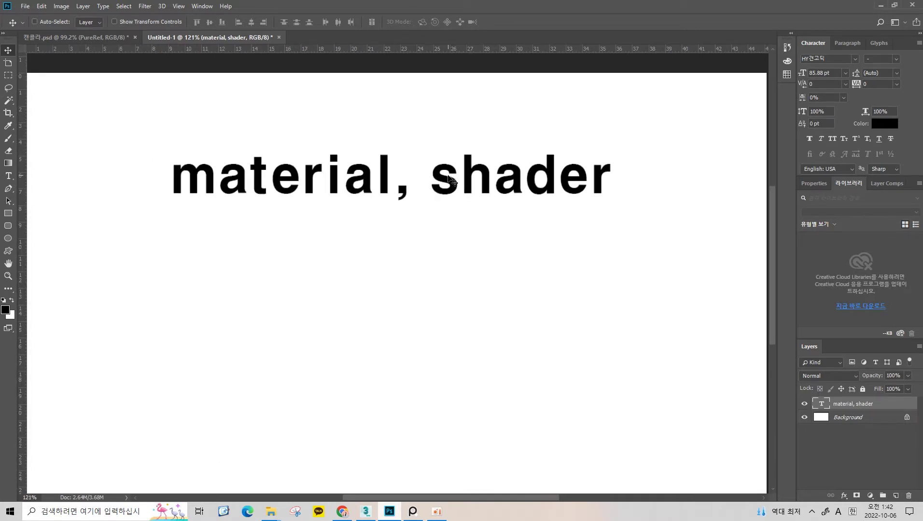
alt+scroll(451, 179, down, 1)
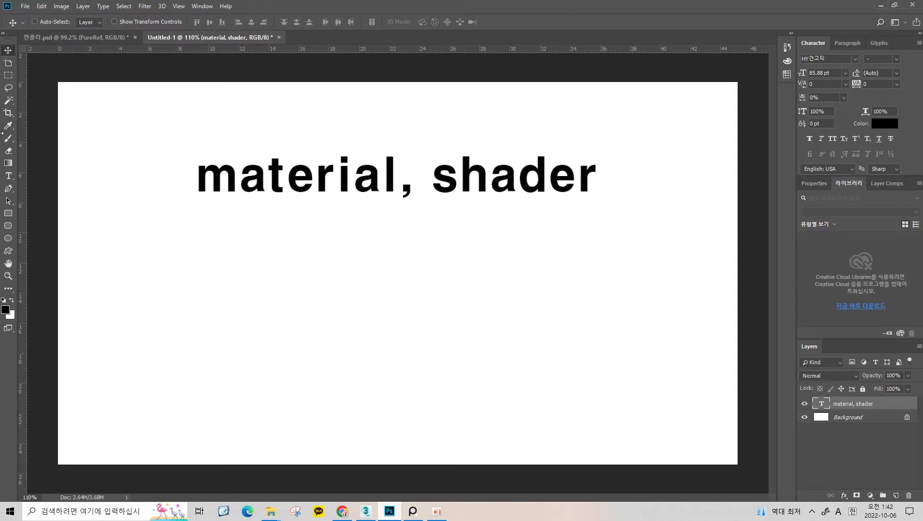
click(8, 176)
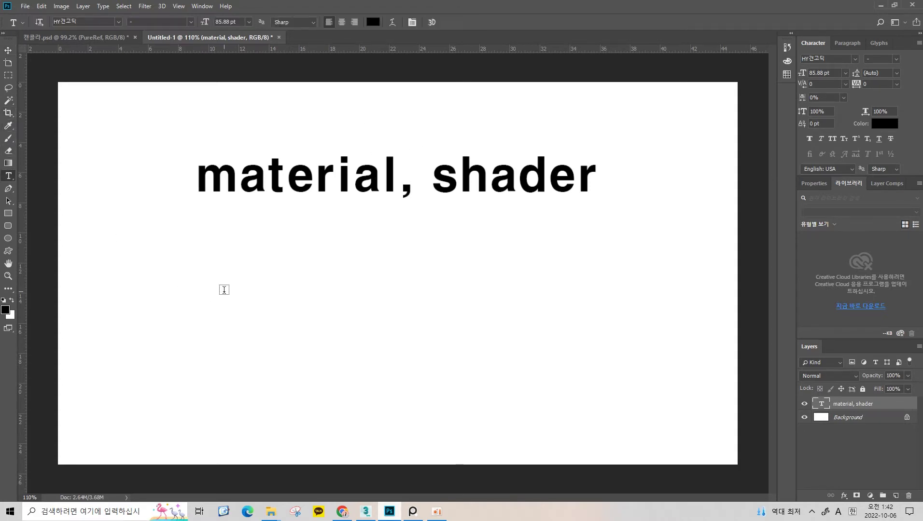
Add the word 텍스쳐 below the heading, enlarged and positioned under it
click(223, 291)
text(텍스처)
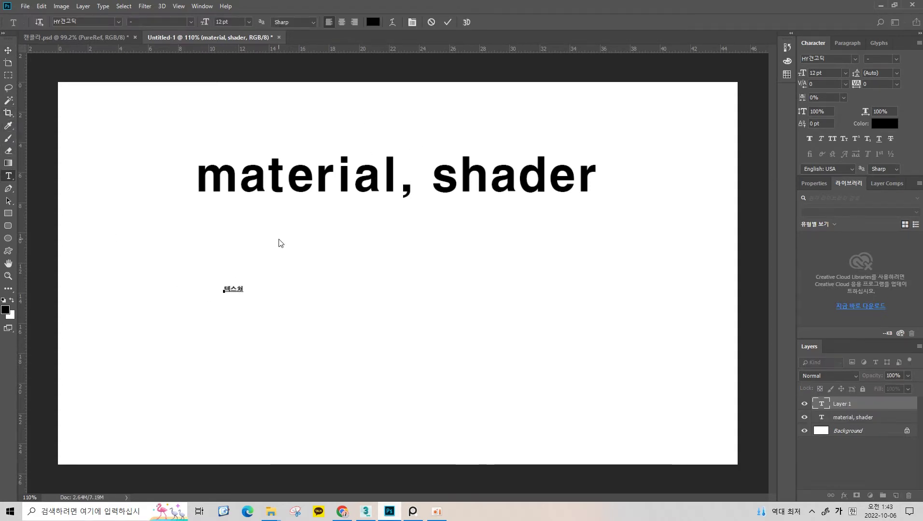
click(8, 51)
key(ctrl+t)
drag(245, 295, 377, 373)
key(Return)
mouse_move(358, 312)
mouse_down()
mouse_move(298, 264)
mouse_move(329, 265)
mouse_up()
key(ctrl+t)
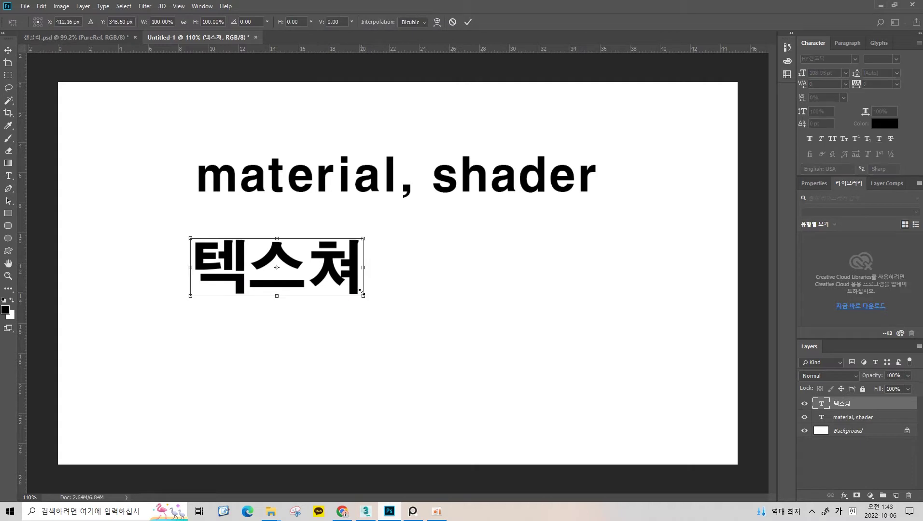
drag(359, 291, 339, 290)
key(Return)
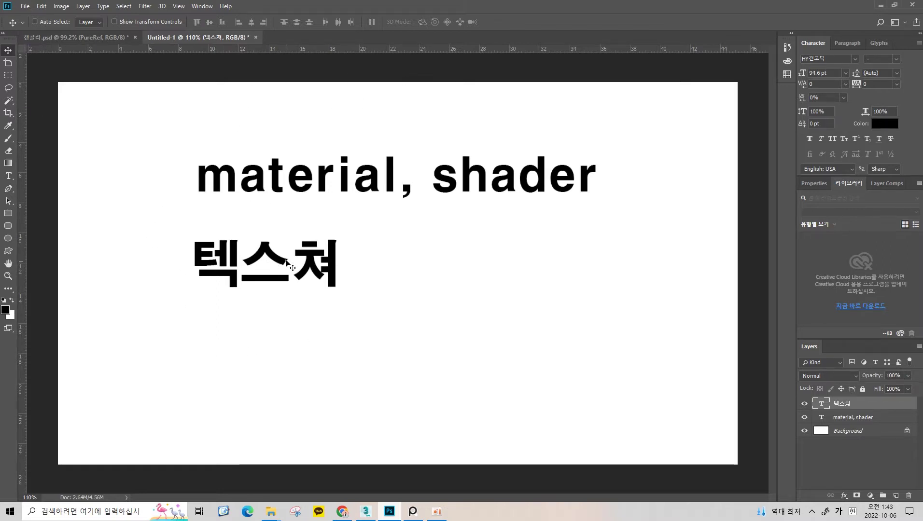
drag(268, 272, 263, 301)
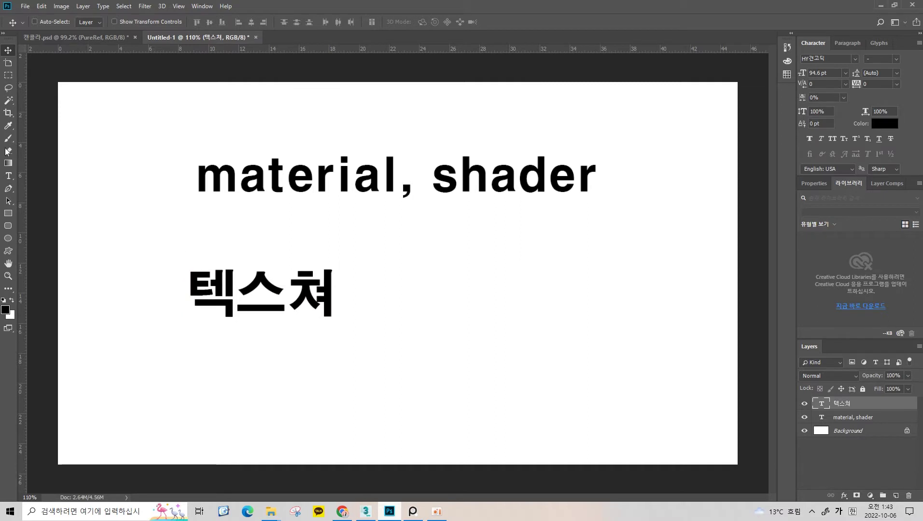
On a new layer, brush an arrow from 텍스쳐 up and a box around the heading
click(8, 138)
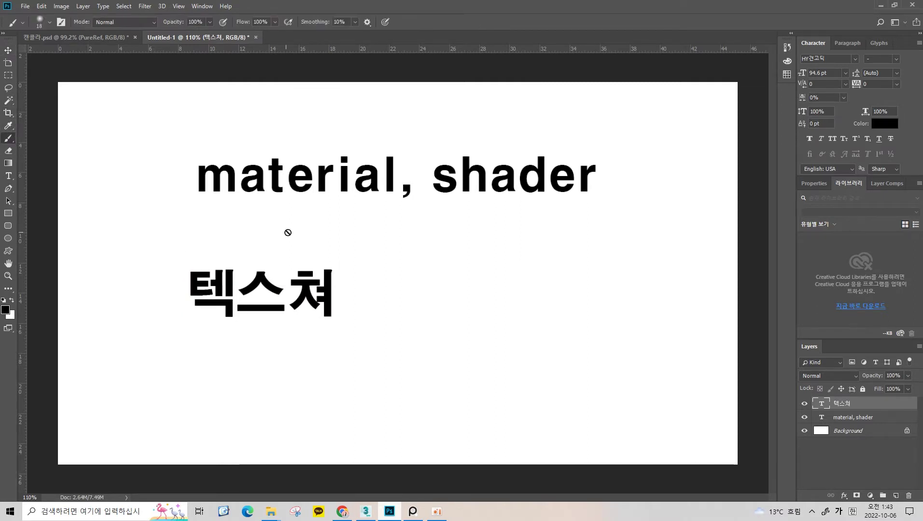
click(894, 494)
mouse_move(293, 261)
mouse_down()
mouse_move(289, 205)
mouse_move(312, 224)
mouse_up()
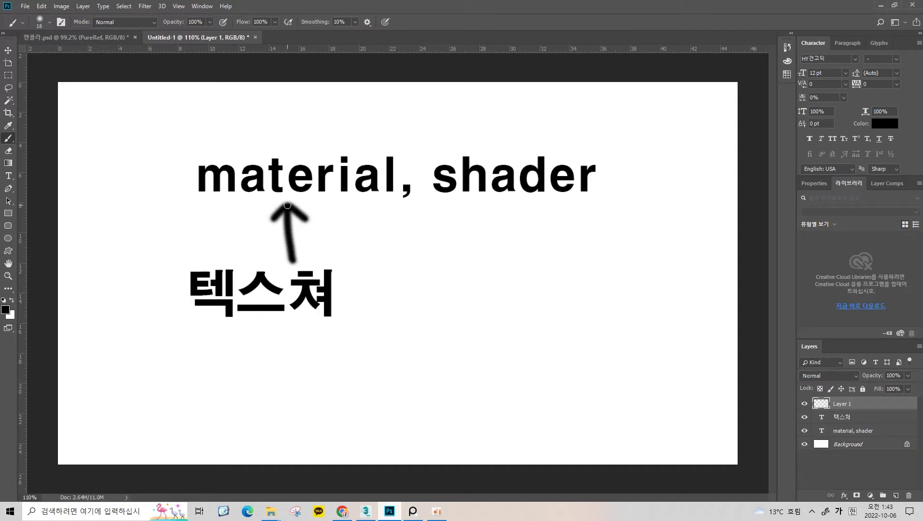
mouse_move(185, 145)
mouse_down()
mouse_move(185, 181)
mouse_move(186, 145)
mouse_move(614, 143)
mouse_move(620, 190)
mouse_up()
mouse_move(179, 203)
mouse_down()
mouse_move(598, 204)
mouse_move(617, 184)
mouse_up()
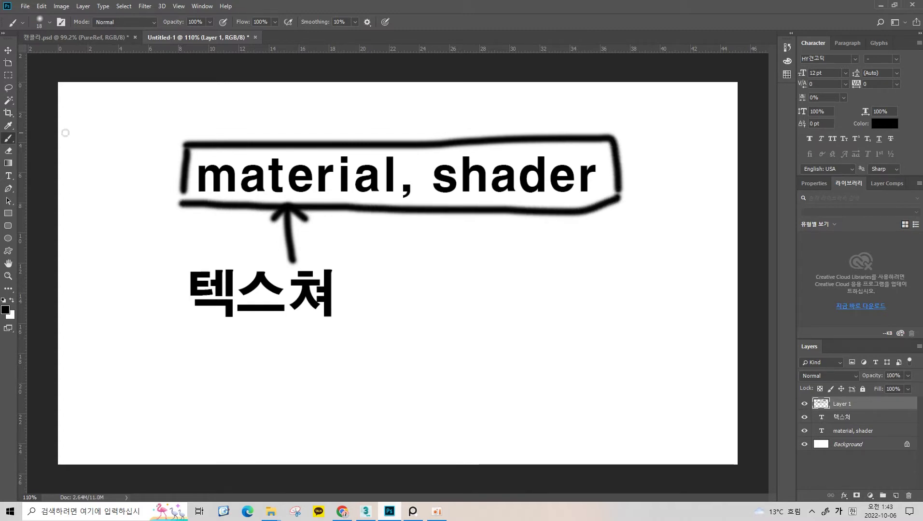
drag(185, 167, 181, 205)
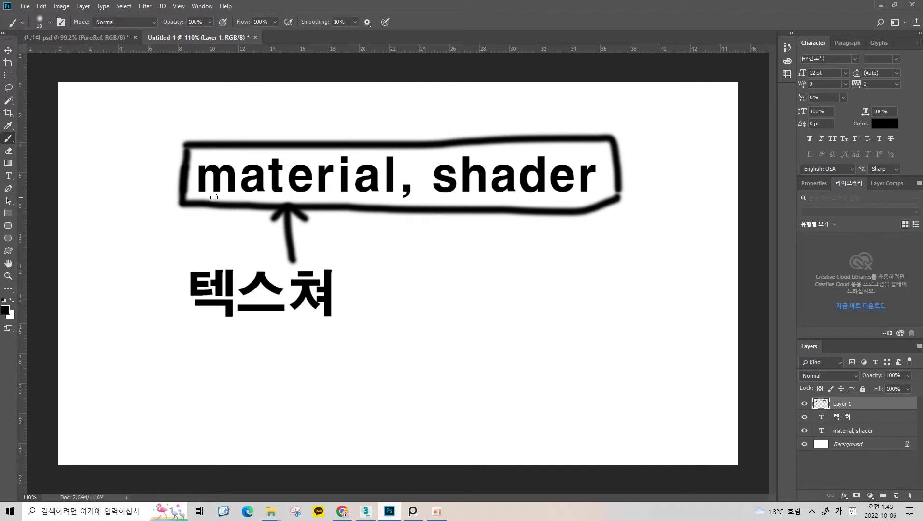
drag(621, 178, 620, 196)
Brush a downward arrow from the box and erase the stray blob beneath it
mouse_move(447, 229)
mouse_down()
mouse_move(467, 274)
mouse_move(488, 257)
mouse_up()
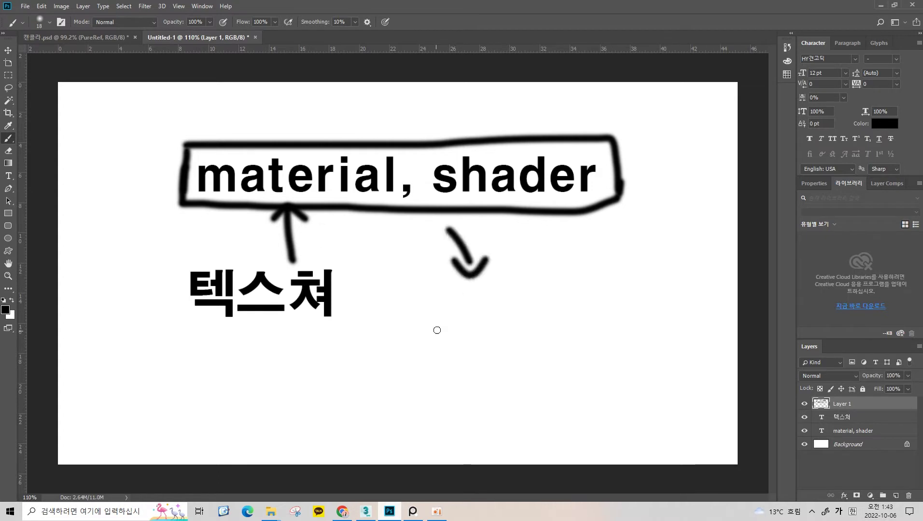
mouse_move(432, 308)
mouse_down()
mouse_move(448, 299)
mouse_move(447, 307)
mouse_up()
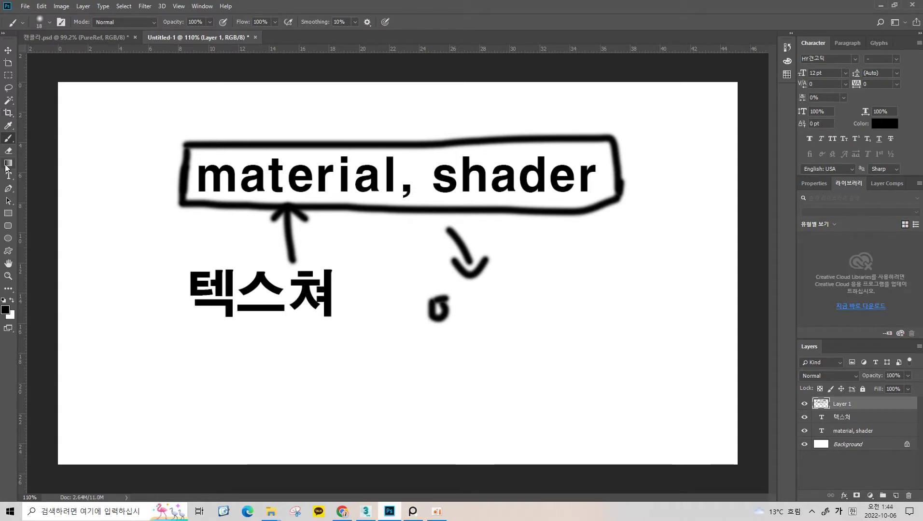
alt+right_drag(427, 323, 437, 328)
drag(436, 295, 437, 333)
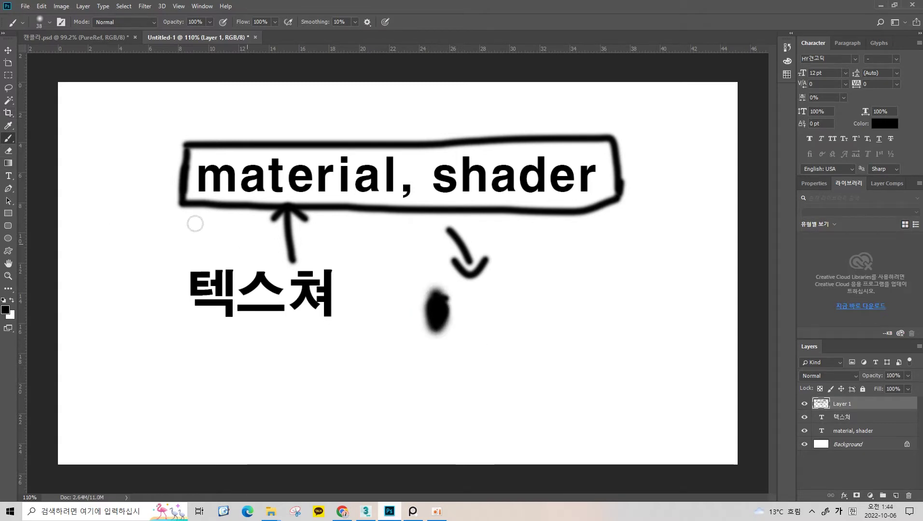
click(8, 150)
alt+right_drag(435, 311, 449, 312)
click(435, 312)
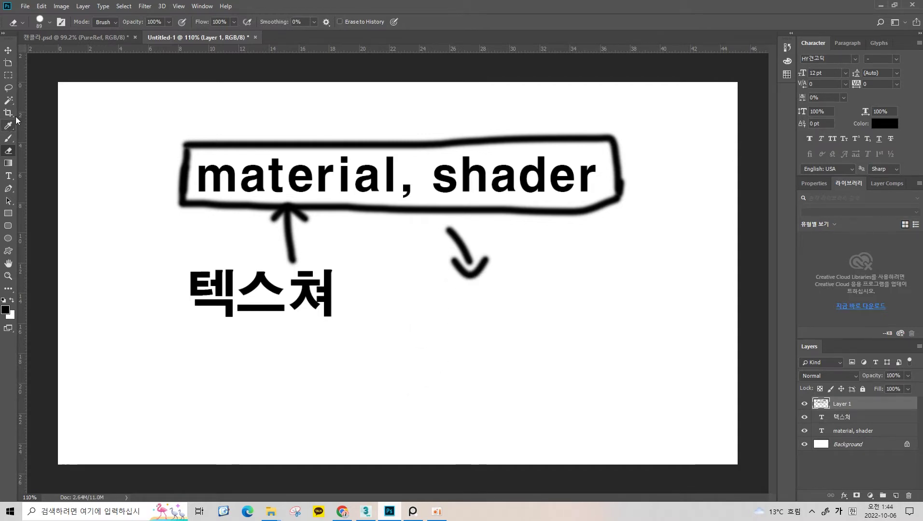
click(8, 138)
Handwrite 렌더링 under the downward arrow, right of 텍스쳐
alt+right_drag(414, 299, 412, 301)
mouse_move(405, 294)
mouse_down()
mouse_move(425, 299)
mouse_move(425, 311)
mouse_up()
drag(437, 289, 450, 324)
drag(442, 329, 465, 344)
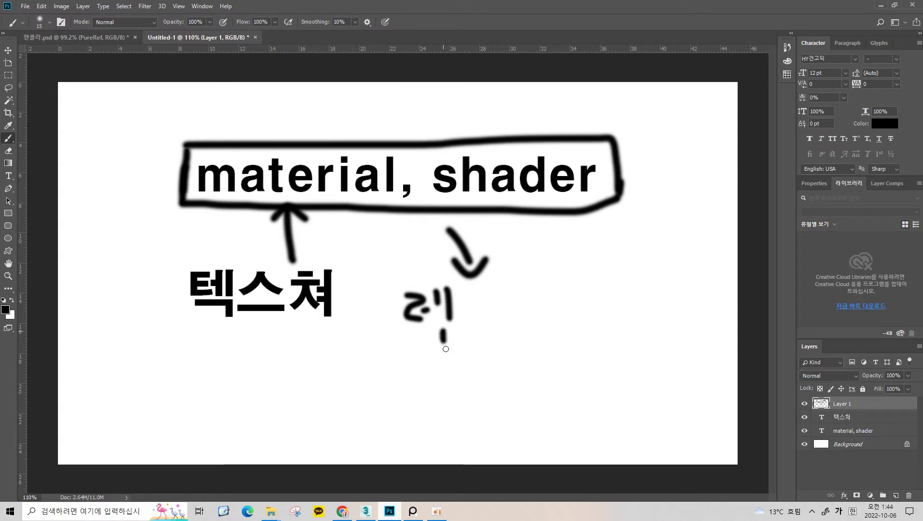
drag(463, 302, 485, 300)
mouse_move(471, 302)
mouse_down()
mouse_move(492, 332)
mouse_move(502, 315)
mouse_move(505, 341)
mouse_up()
drag(521, 295, 541, 320)
mouse_move(550, 285)
mouse_down()
mouse_move(552, 326)
mouse_move(542, 343)
mouse_move(537, 332)
mouse_up()
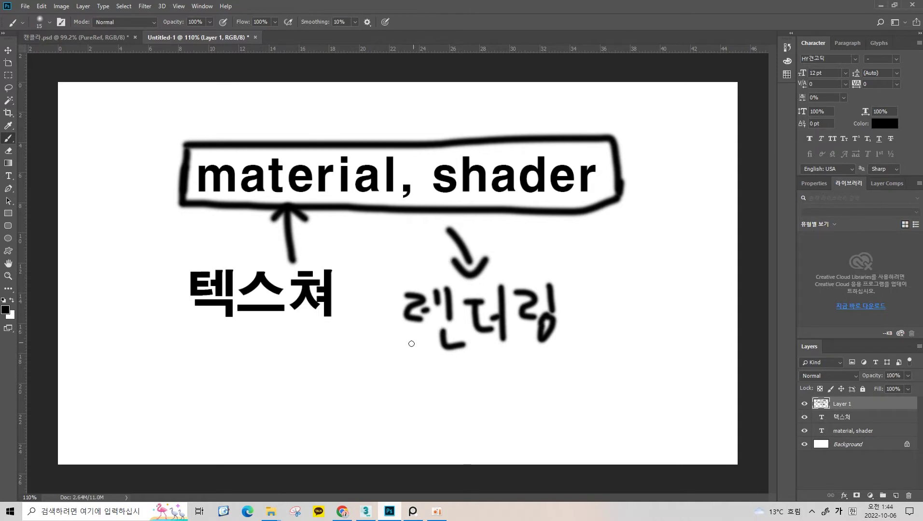
mouse_move(437, 295)
mouse_down()
mouse_move(433, 332)
mouse_move(435, 311)
mouse_up()
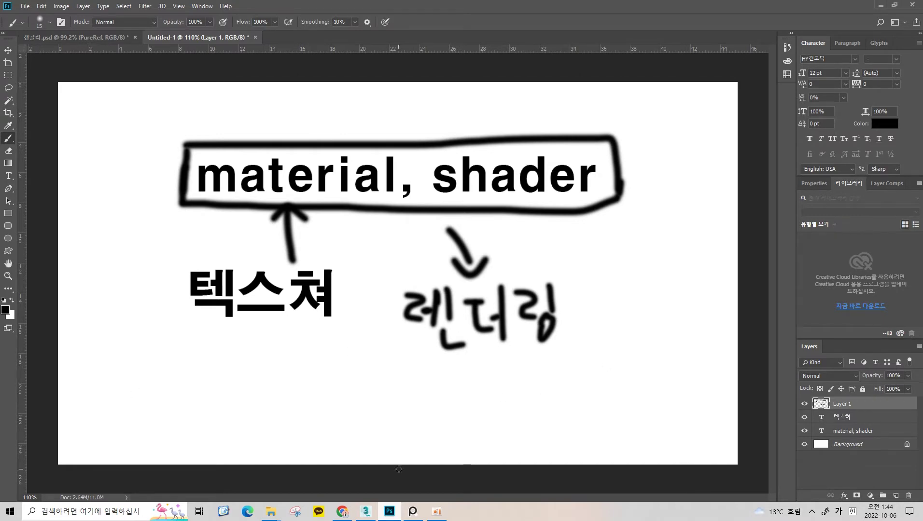
click(365, 512)
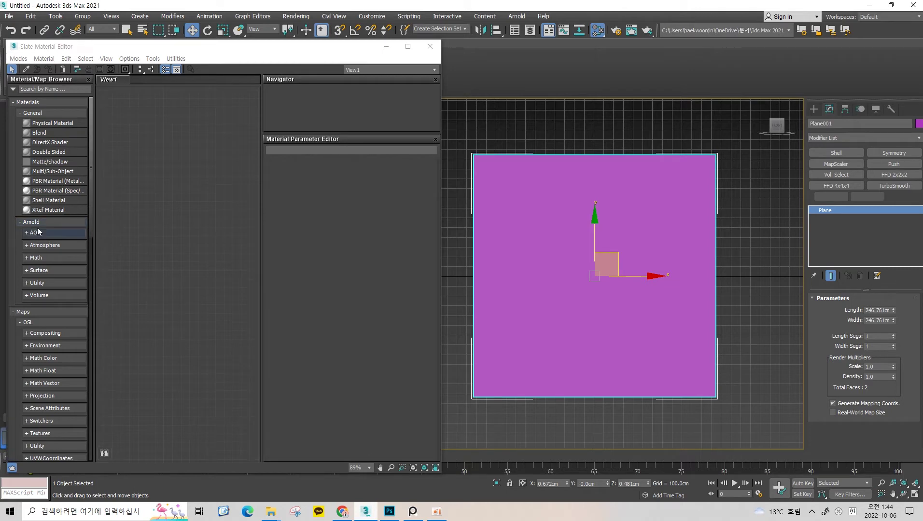
key(alt+Tab)
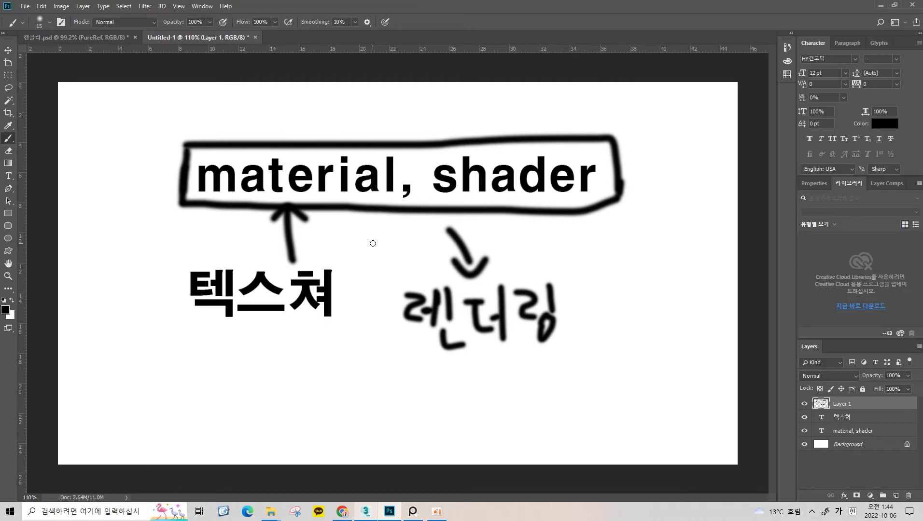
drag(182, 330, 343, 344)
Brush a second arrow up to the box, retrace the down arrow, and underline 렌더링
mouse_move(326, 255)
mouse_down()
mouse_move(347, 213)
mouse_move(352, 228)
mouse_up()
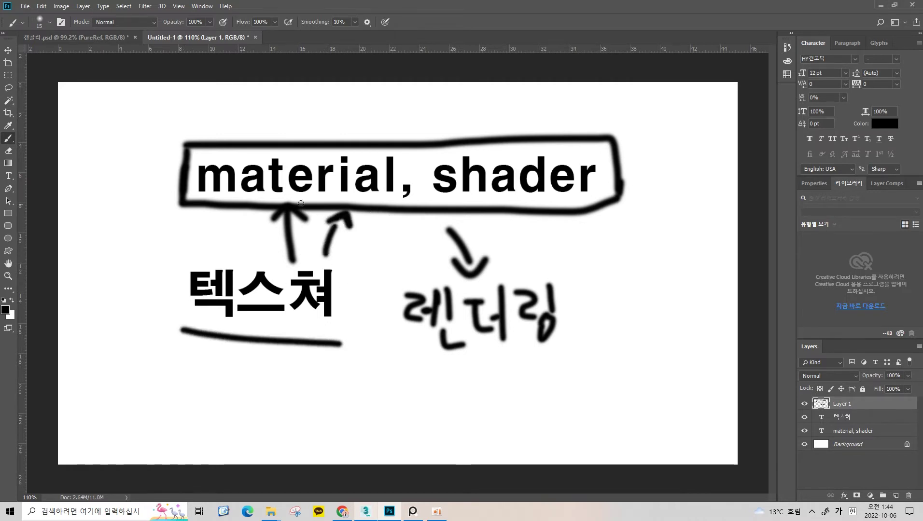
drag(441, 216, 458, 263)
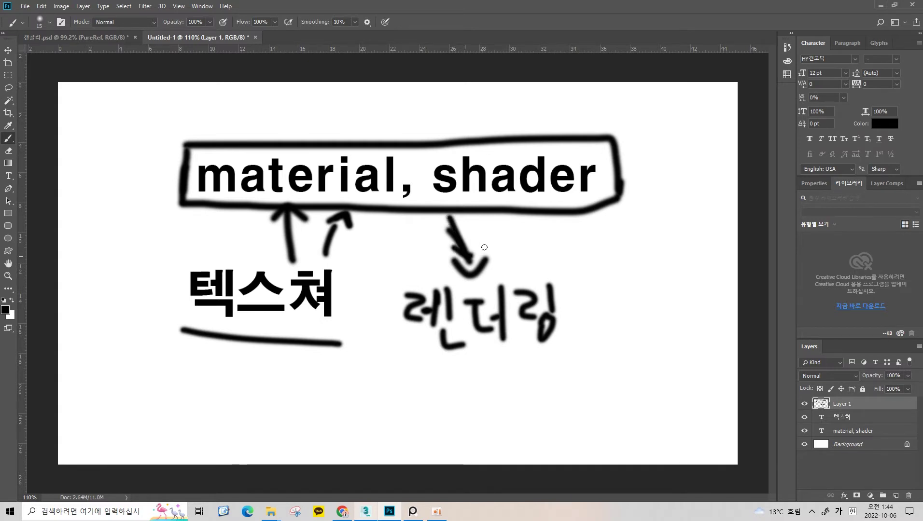
drag(408, 362, 545, 359)
Handwrite 결과물 beneath the underlined 렌더링
mouse_move(440, 383)
mouse_down()
mouse_move(456, 384)
mouse_move(451, 419)
mouse_up()
click(470, 388)
click(466, 414)
drag(471, 387, 480, 446)
drag(500, 394, 522, 410)
mouse_move(507, 413)
mouse_down()
mouse_move(500, 435)
mouse_move(524, 423)
mouse_up()
drag(531, 371, 546, 411)
mouse_move(565, 371)
mouse_down()
mouse_move(569, 392)
mouse_move(589, 400)
mouse_move(609, 441)
mouse_up()
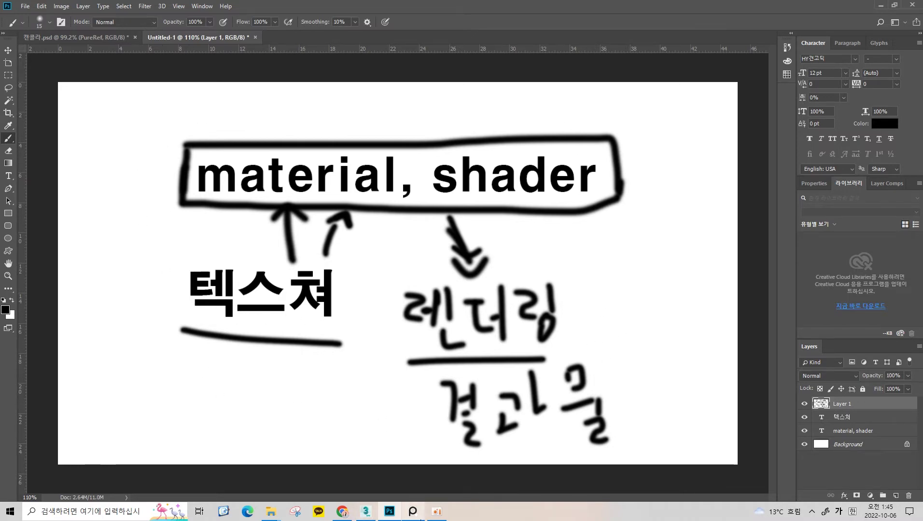
click(365, 511)
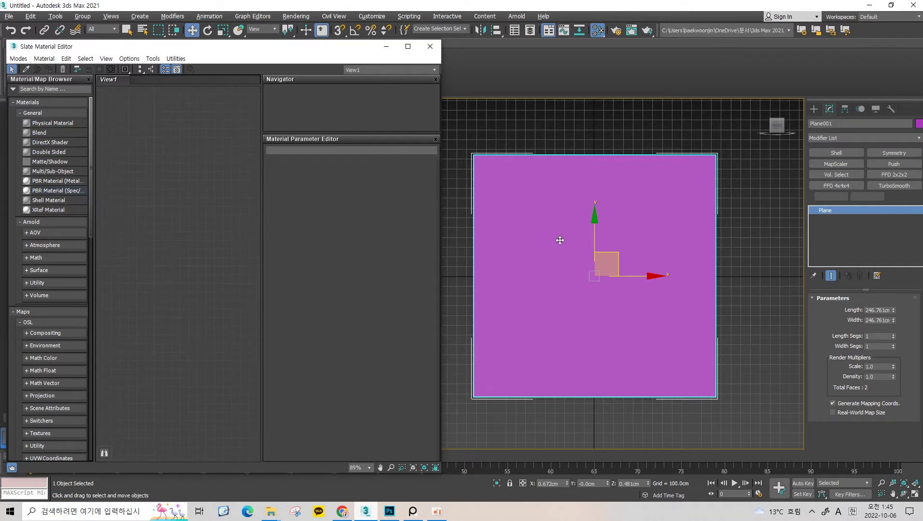
Pan the view and browse the Arnold Surface materials group
middle_drag(512, 211, 538, 213)
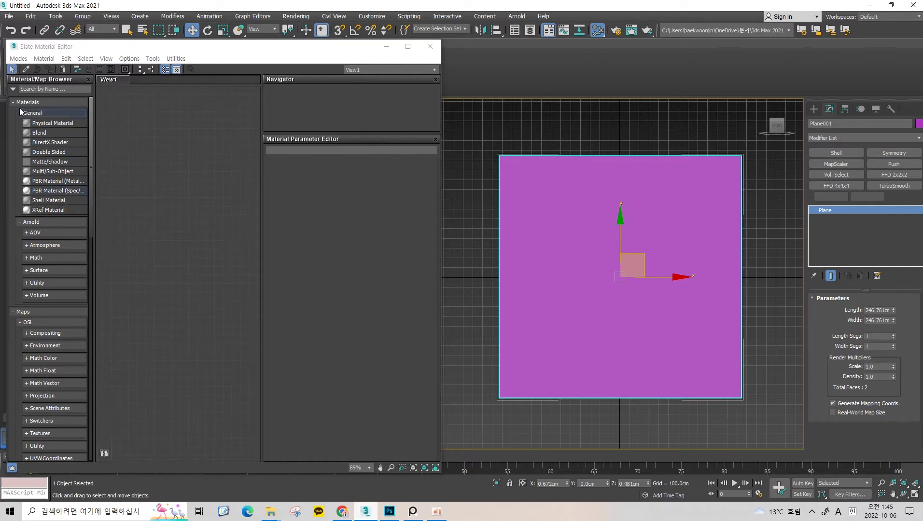
scroll(45, 273, down, 5)
scroll(45, 273, up, 5)
click(25, 271)
click(25, 270)
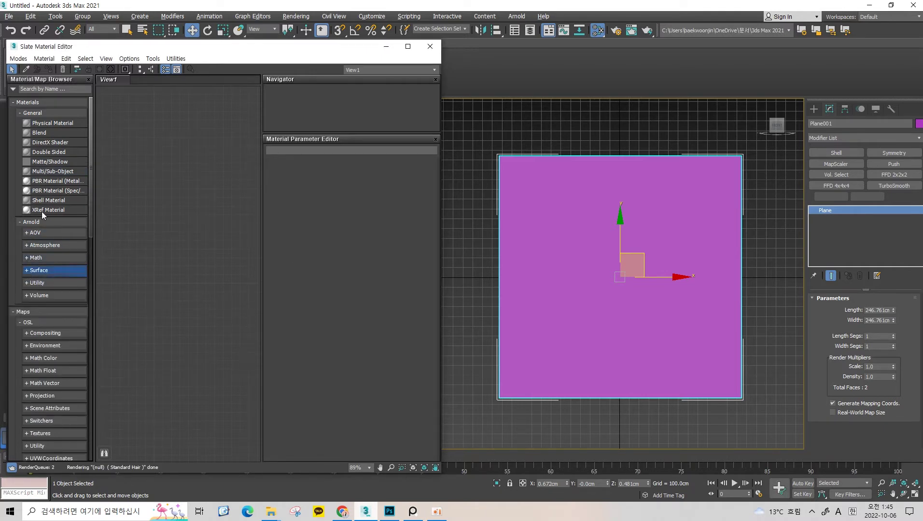
middle_drag(627, 189, 621, 200)
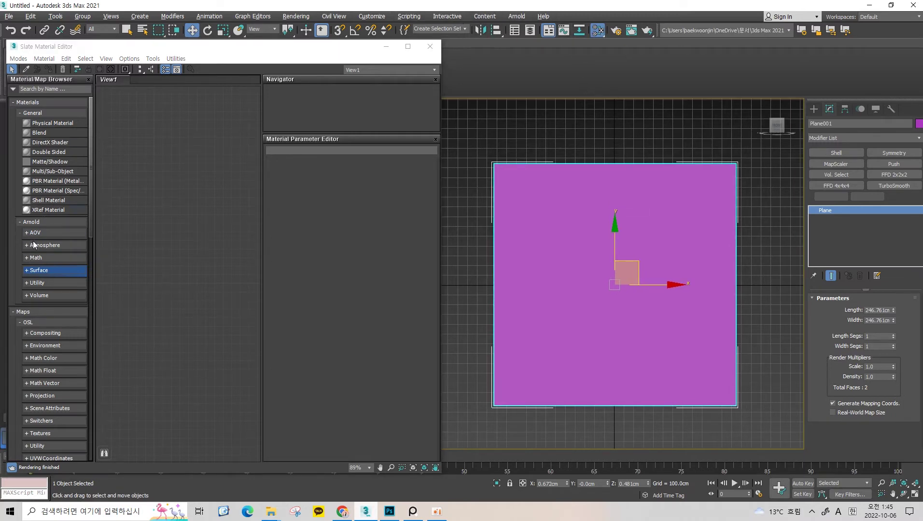
Delete Material #25 and a test Standard Surface node, leaving the node view empty
click(27, 270)
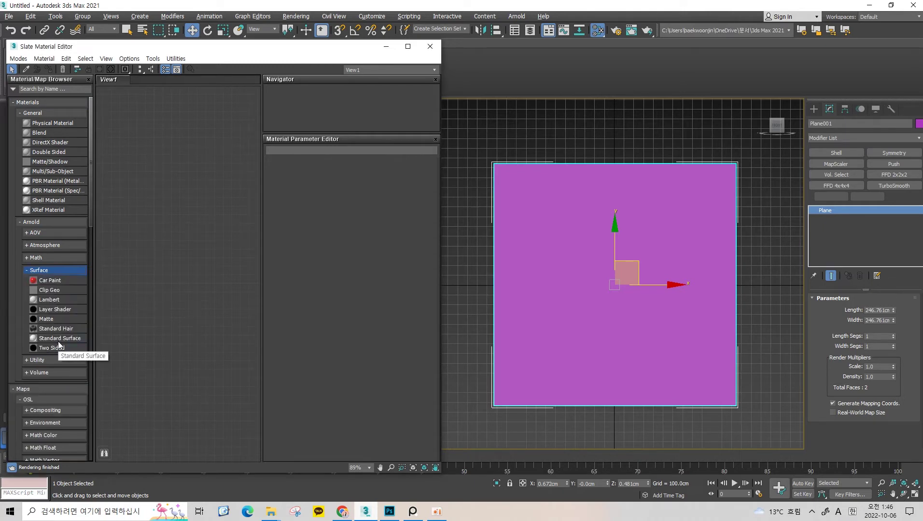
drag(59, 339, 145, 205)
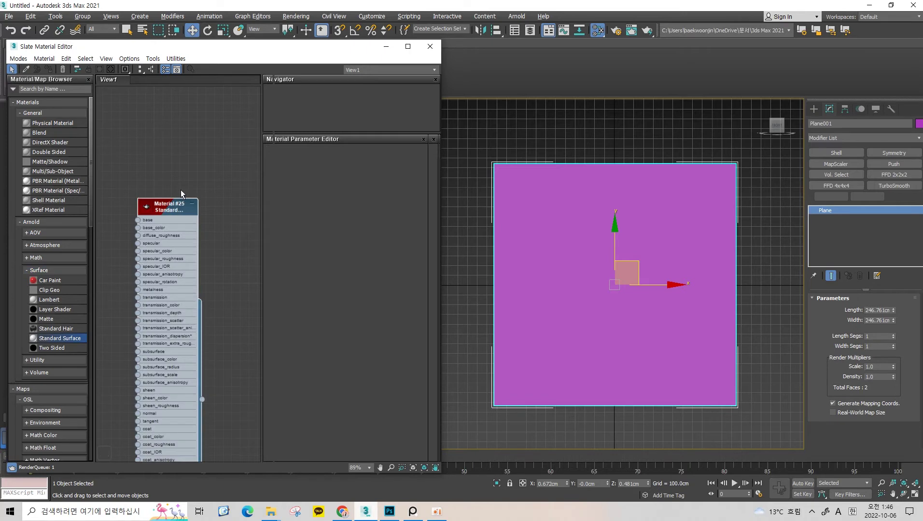
key(Delete)
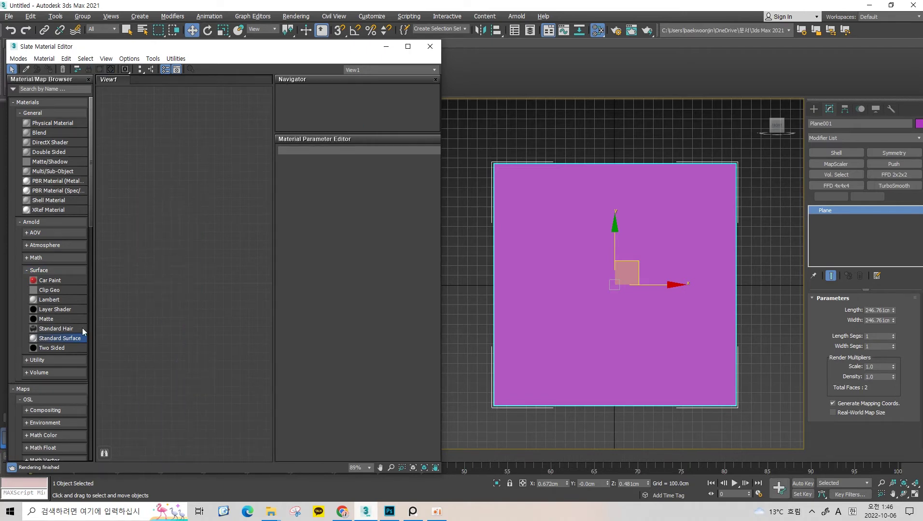
drag(61, 339, 136, 238)
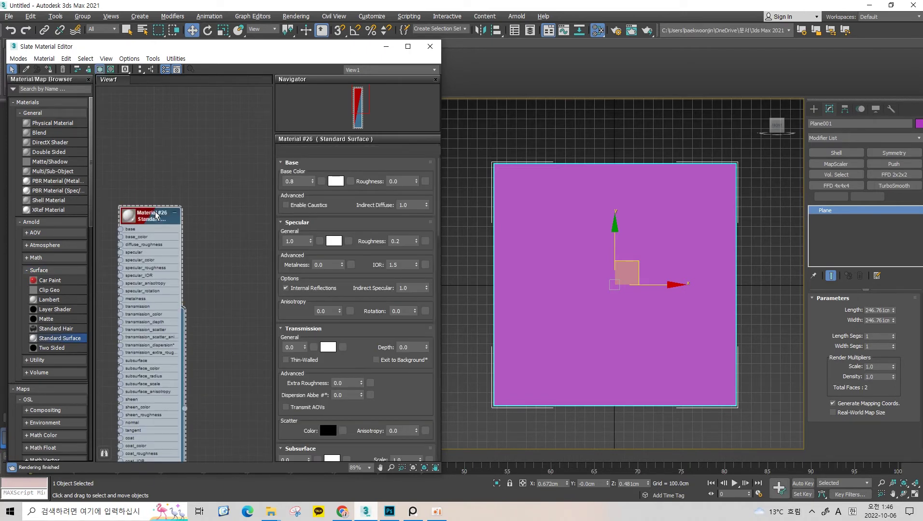
key(Delete)
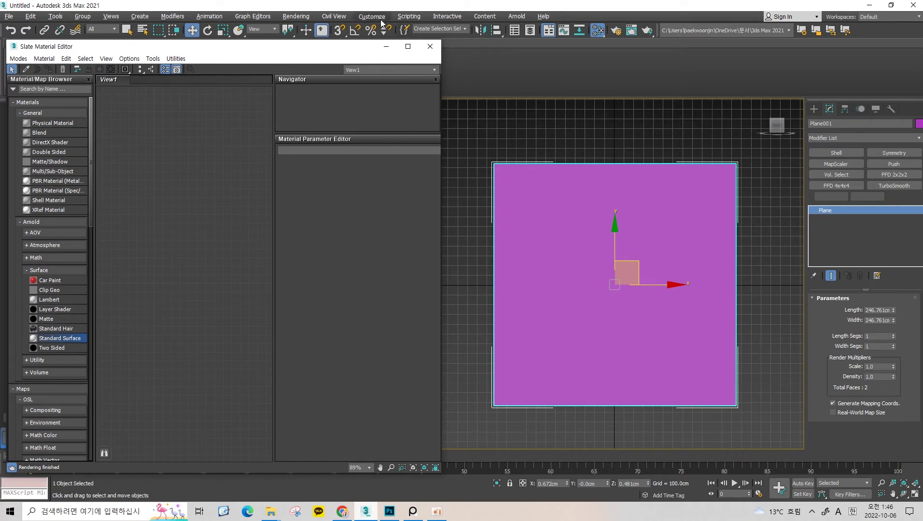
click(616, 31)
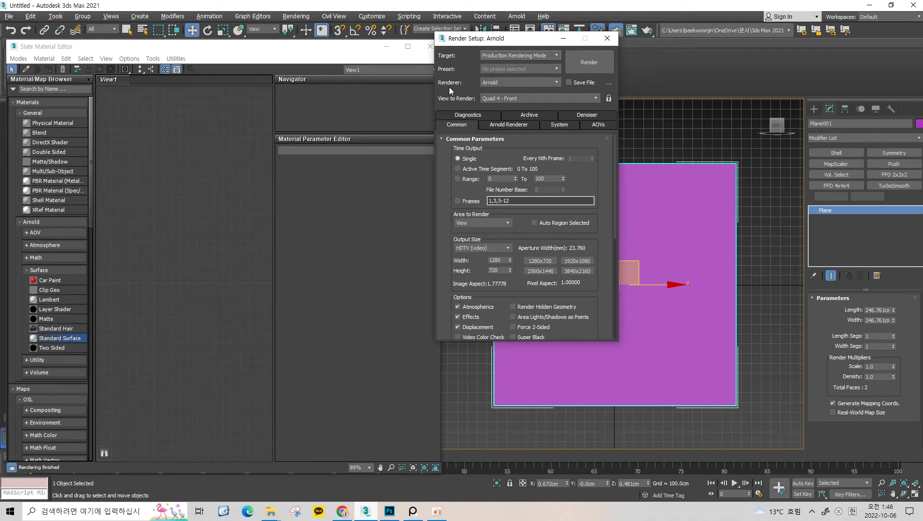
Switch the production renderer from Arnold to Scanline Renderer and close Render Setup
click(502, 81)
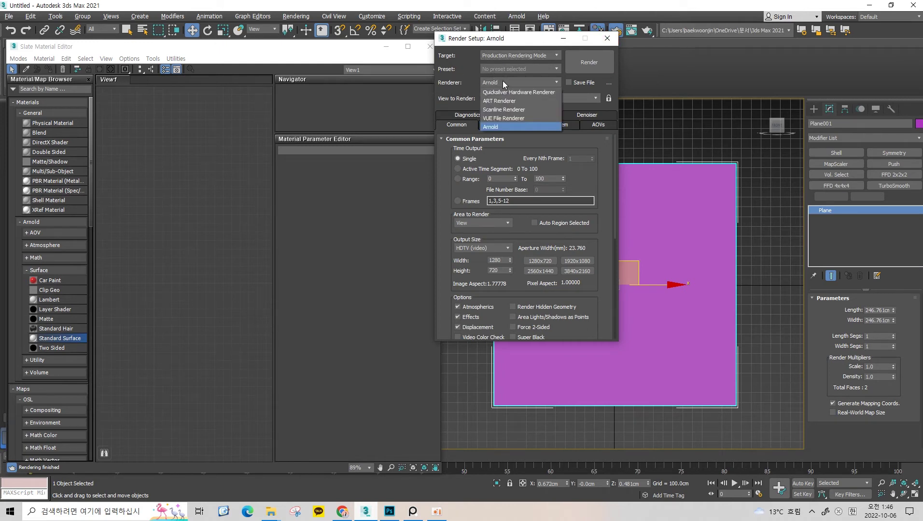
click(510, 109)
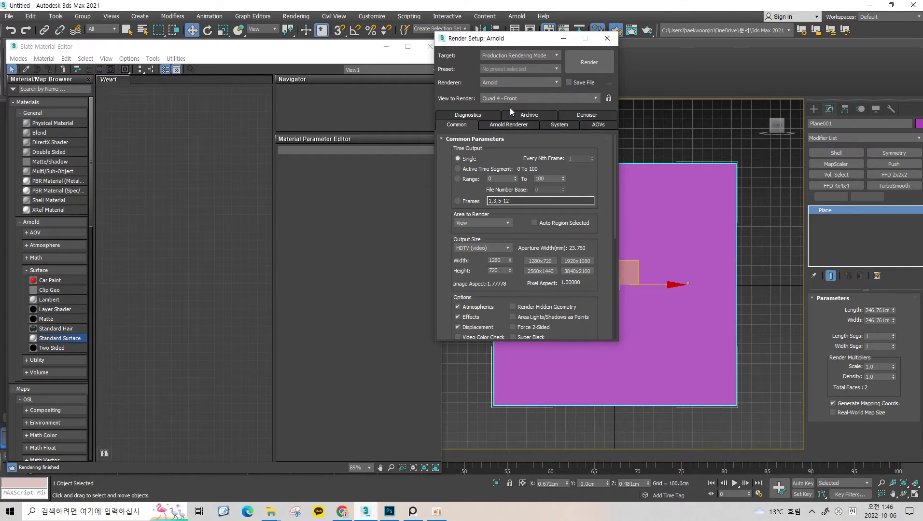
click(607, 39)
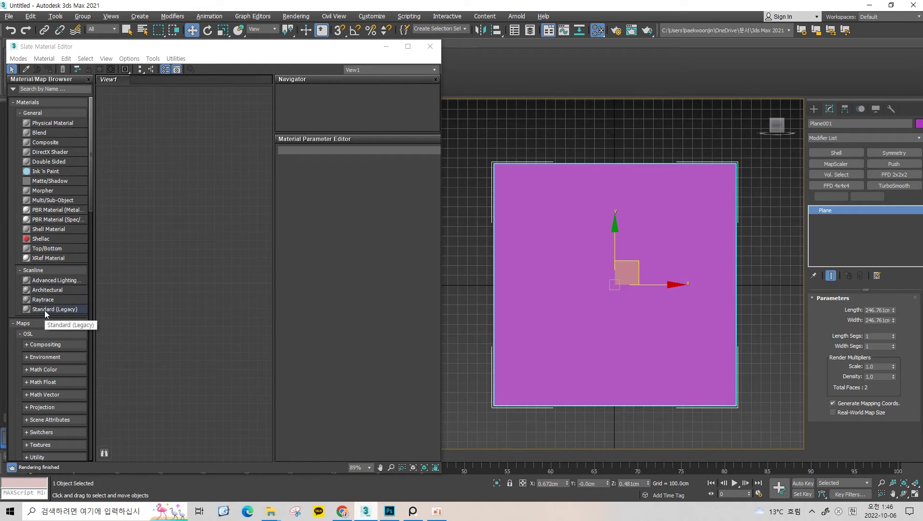
Add a Standard (Legacy) material node, Material #27, to the Slate editor's View1
drag(45, 310, 210, 220)
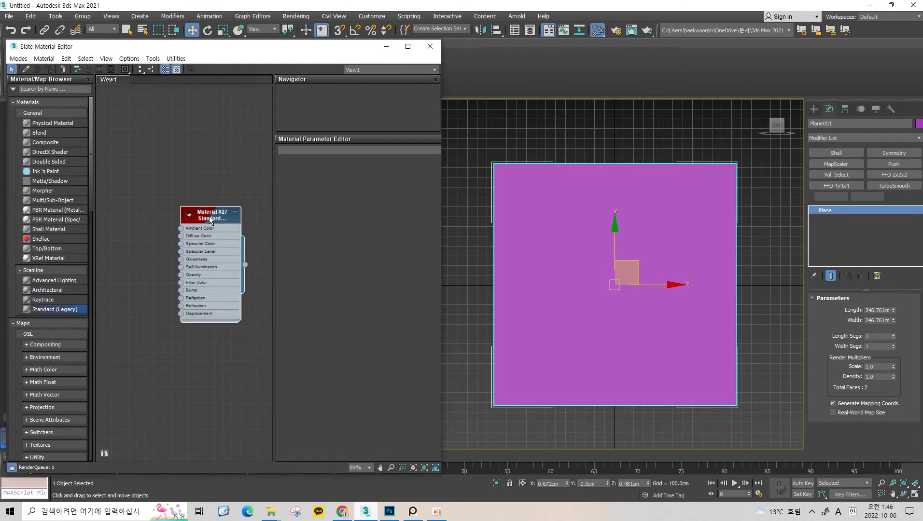
scroll(219, 183, up, 1)
click(206, 227)
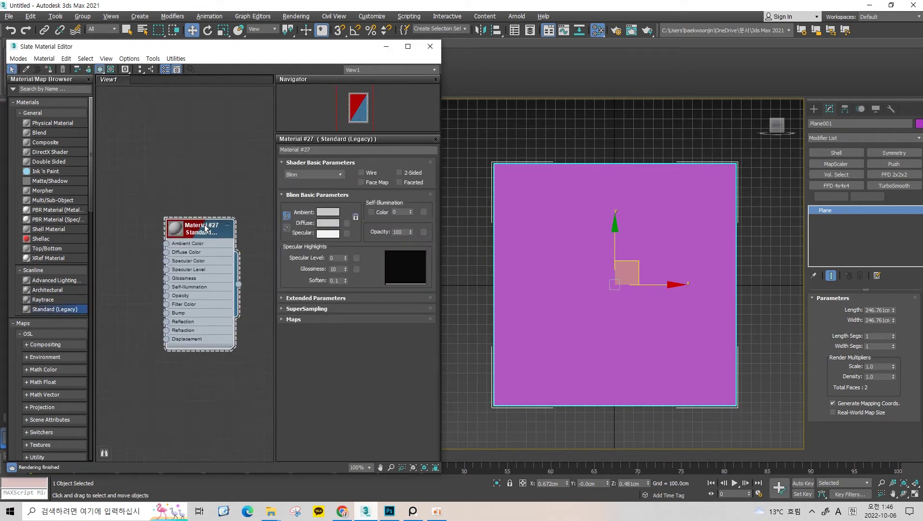
scroll(195, 227, up, 1)
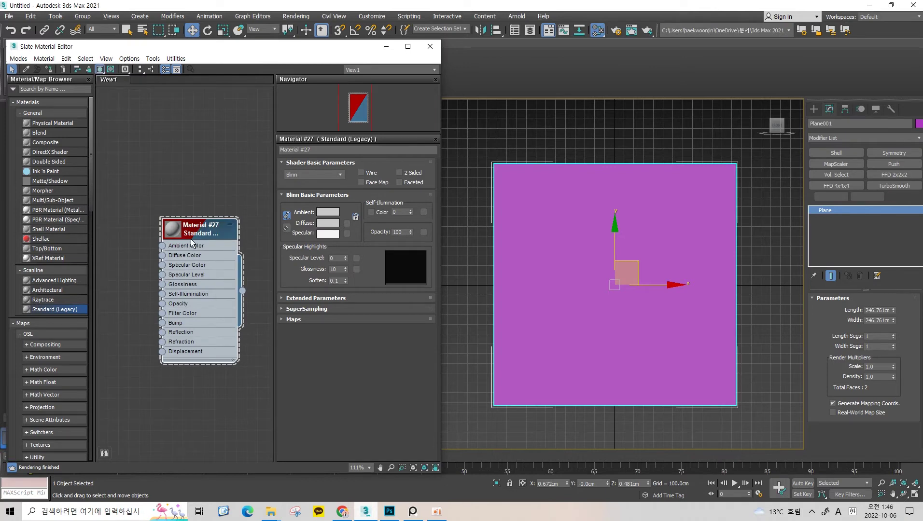
click(192, 240)
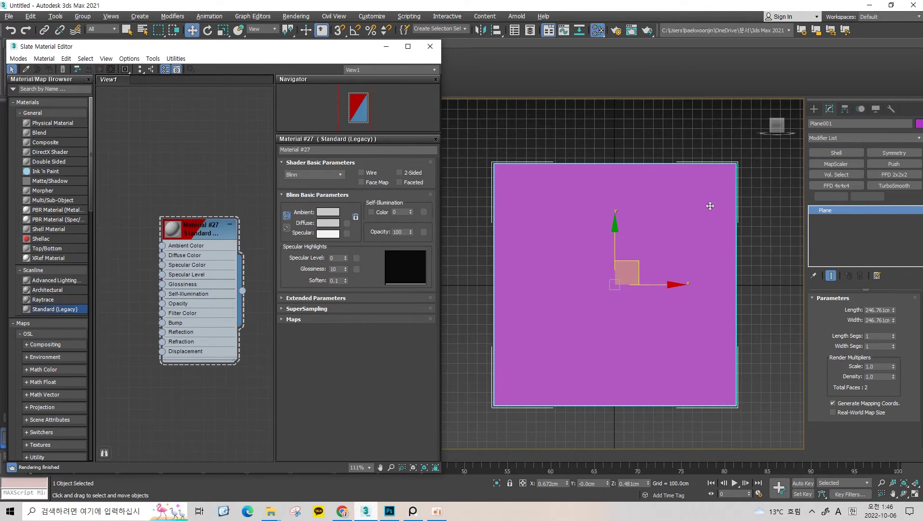
Select Plane001 and assign Material #27 to it so the plane turns grey
click(515, 134)
mouse_move(196, 227)
middle_down()
mouse_move(178, 252)
mouse_move(191, 237)
middle_up()
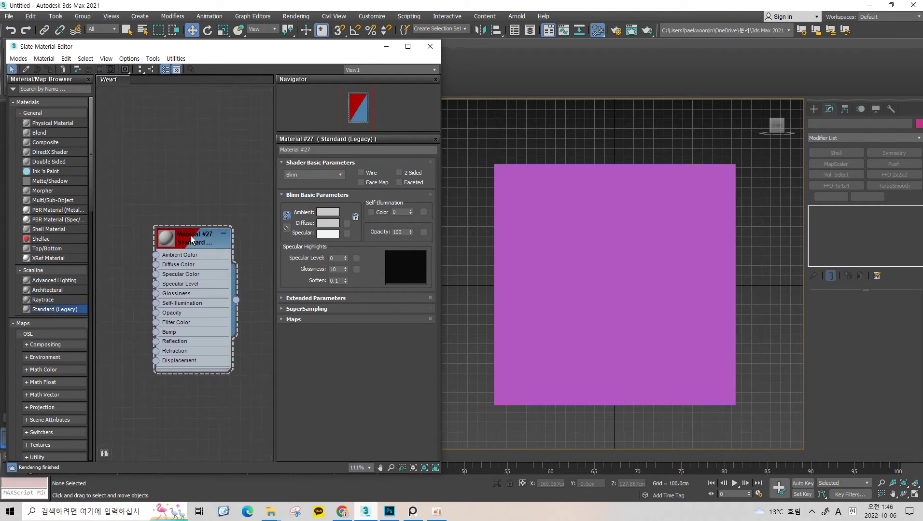
click(571, 215)
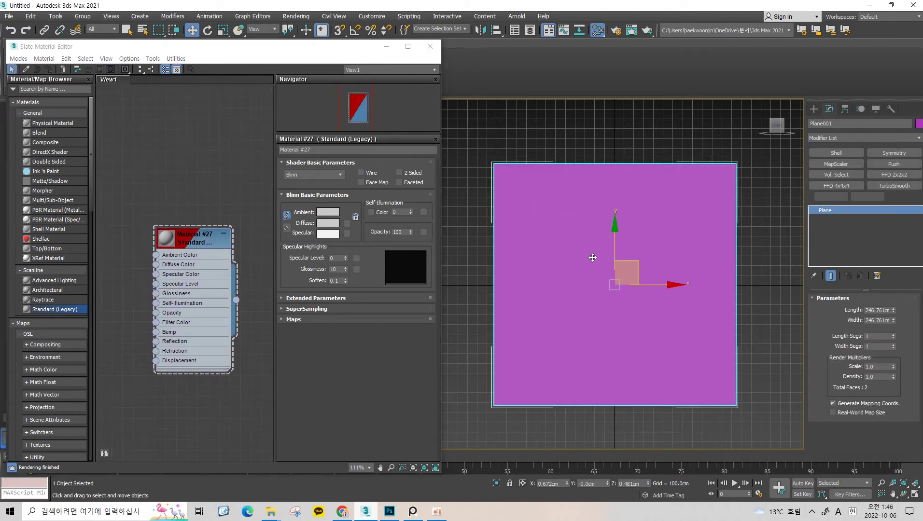
click(470, 139)
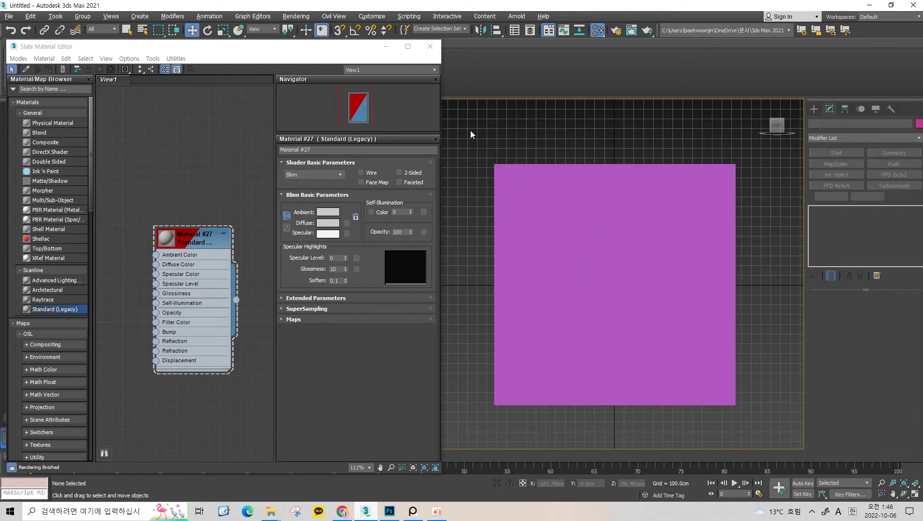
drag(609, 226, 609, 227)
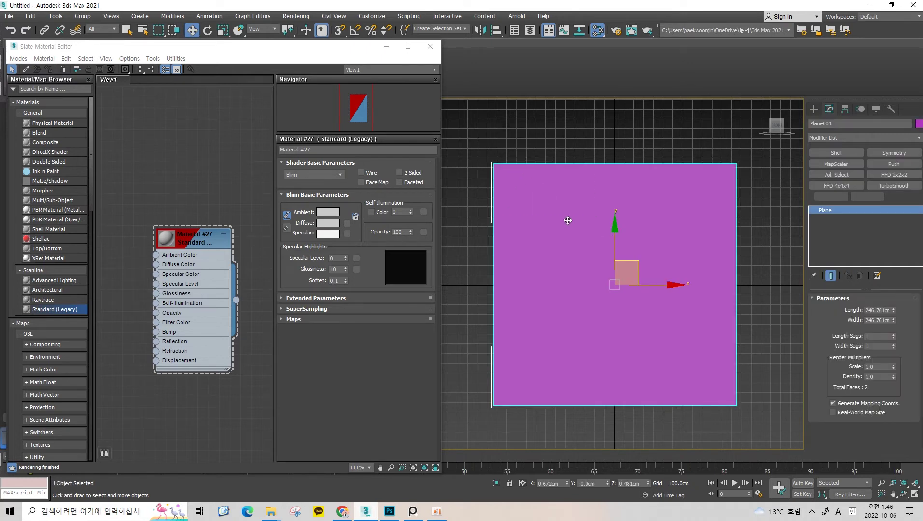
right_click(192, 238)
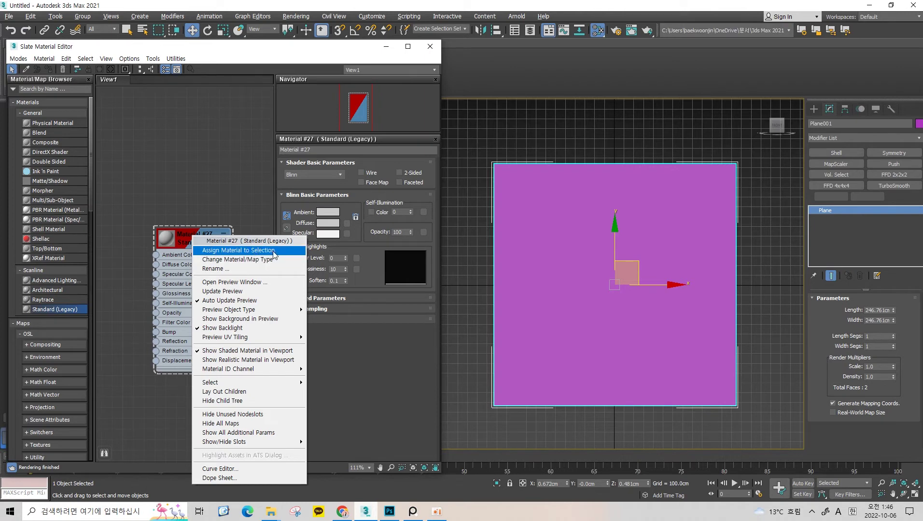
click(236, 251)
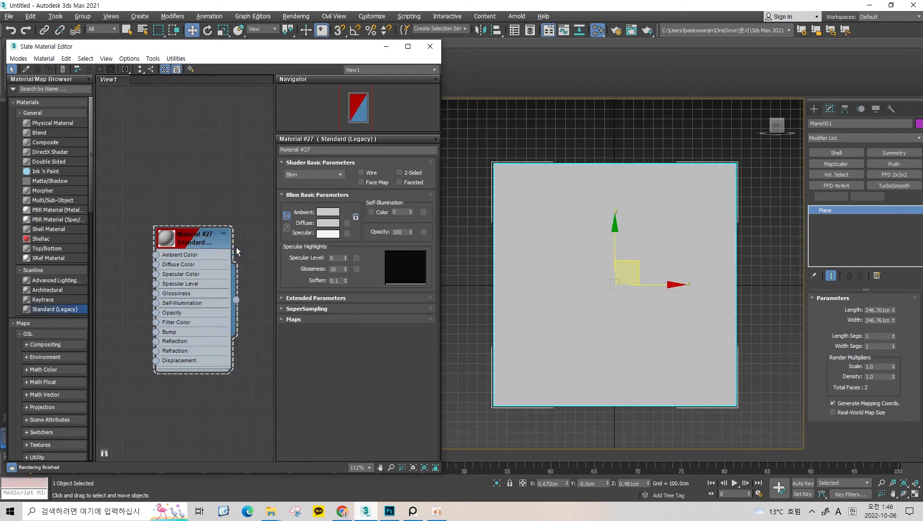
drag(216, 151, 192, 289)
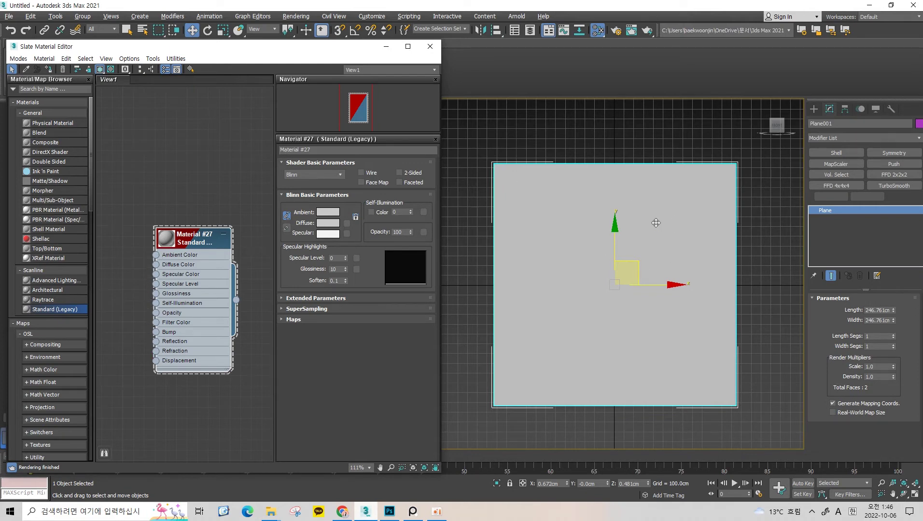
drag(200, 245, 209, 238)
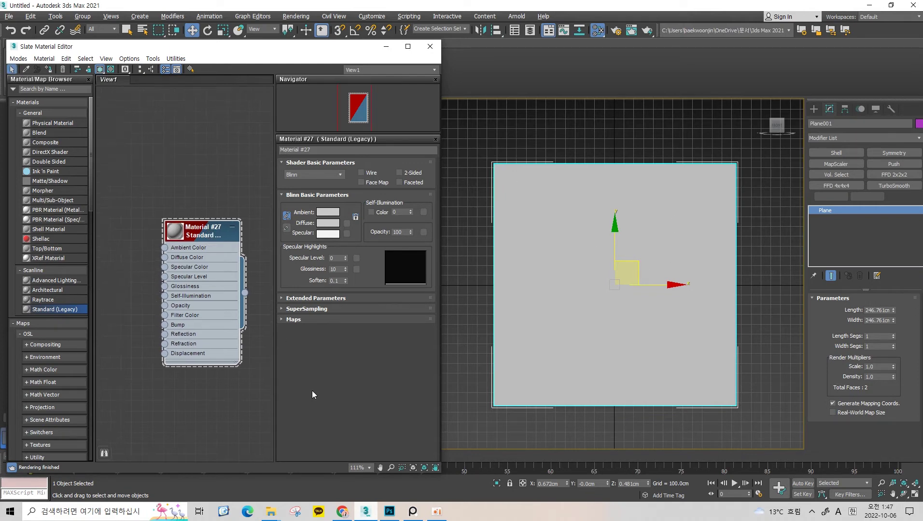
mouse_move(270, 511)
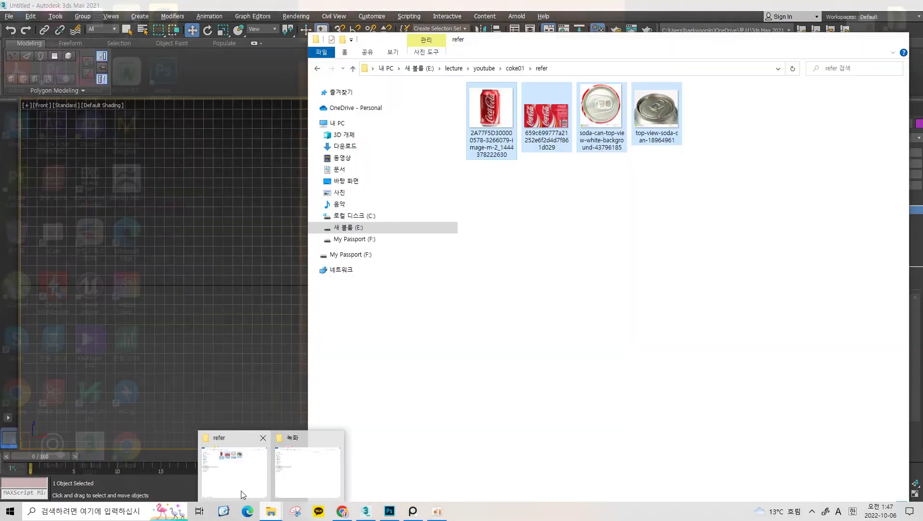
Drag the Coke can image from Explorer into View1 as a Bitmap node, Map #1
click(241, 491)
click(494, 129)
mouse_move(493, 129)
mouse_down()
mouse_move(493, 150)
mouse_move(495, 135)
mouse_up()
mouse_move(185, 194)
mouse_down()
mouse_move(110, 254)
mouse_move(126, 233)
mouse_up()
double_click(125, 228)
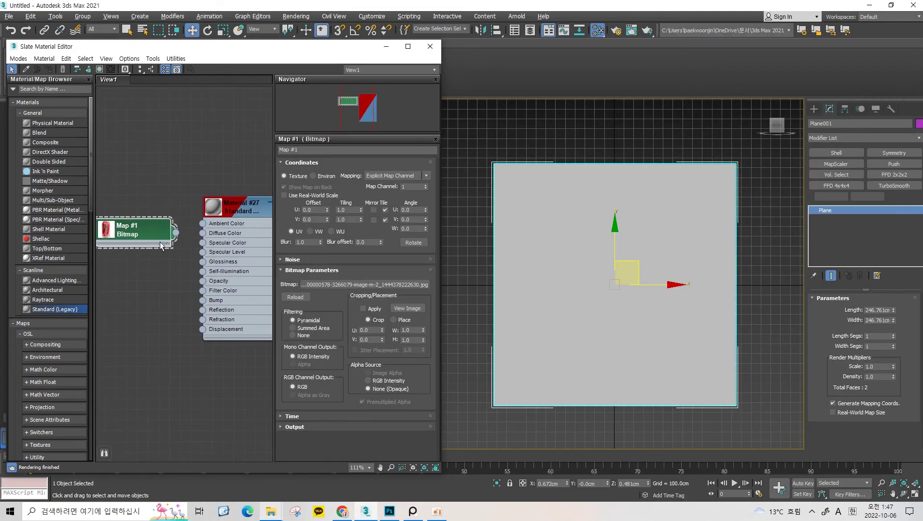
Wire Map #1's output into Material #27's Diffuse Color socket
scroll(149, 232, up, 1)
scroll(142, 258, down, 2)
scroll(123, 236, down, 1)
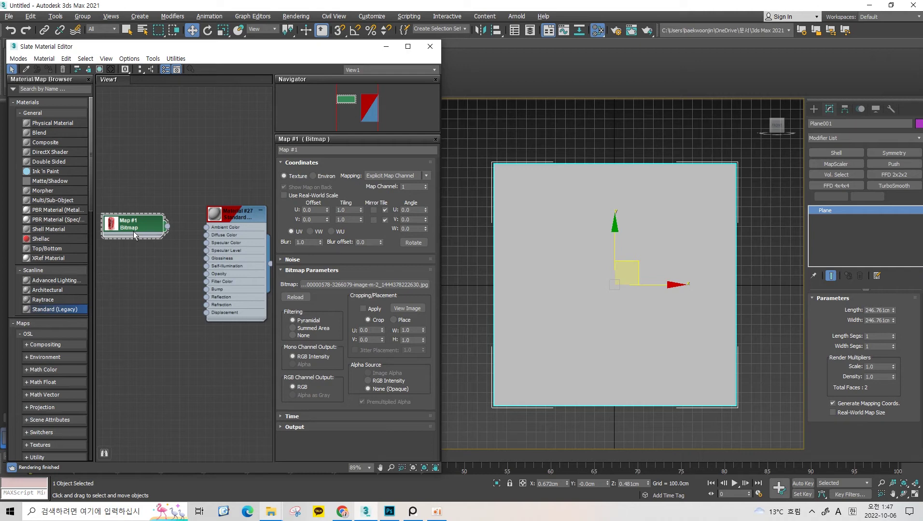
scroll(133, 235, up, 1)
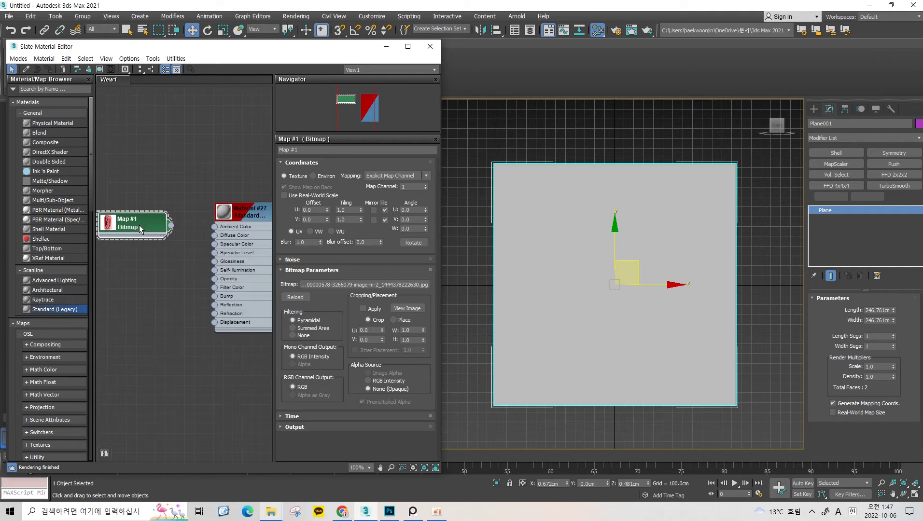
scroll(139, 226, up, 1)
scroll(156, 247, down, 1)
scroll(142, 243, up, 1)
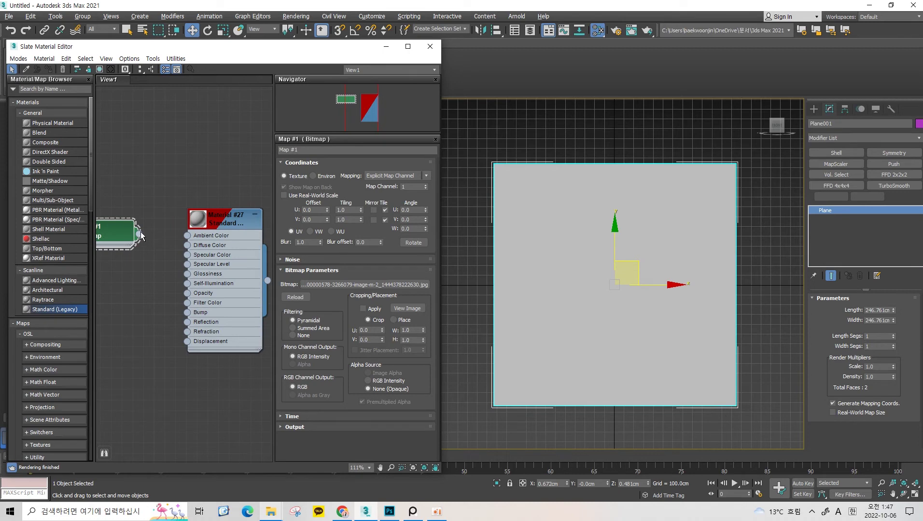
drag(139, 236, 191, 249)
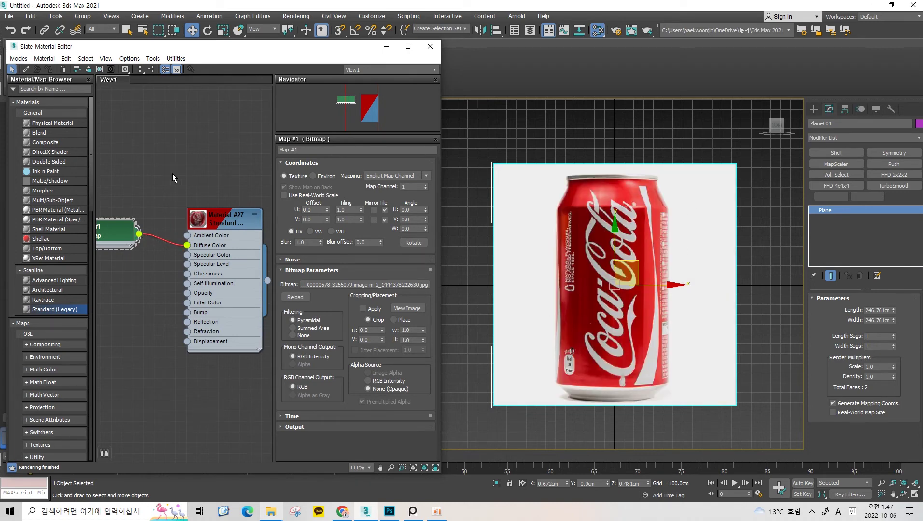
Reposition the node view around Map #1 and Material #27, then clear the node and plane selections
middle_drag(192, 198, 222, 248)
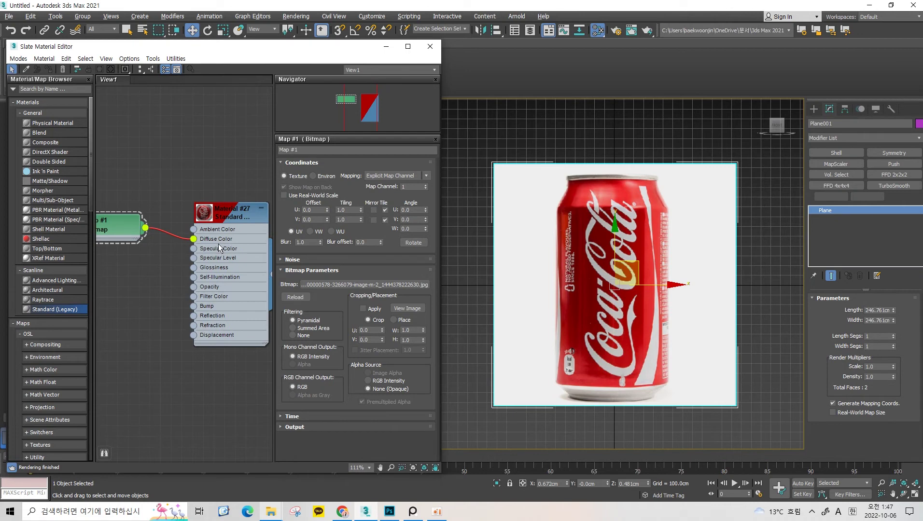
middle_drag(226, 243, 206, 236)
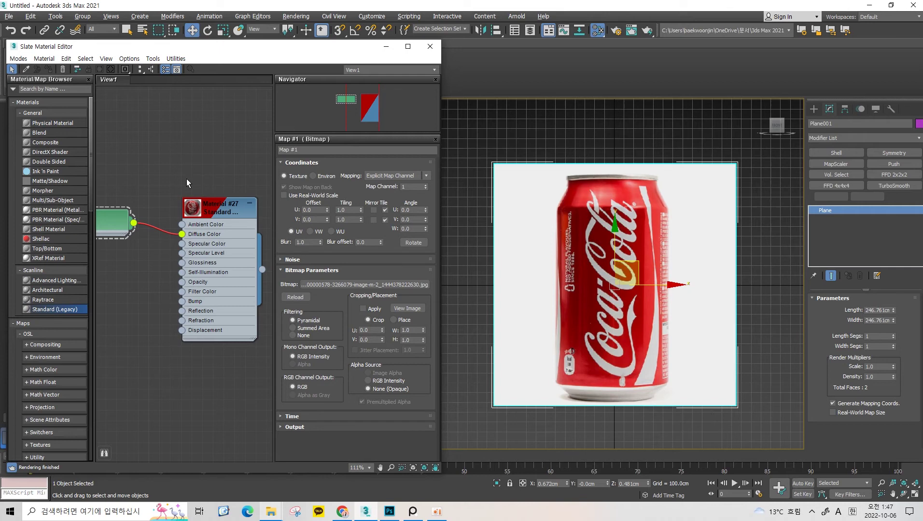
middle_drag(187, 183, 201, 190)
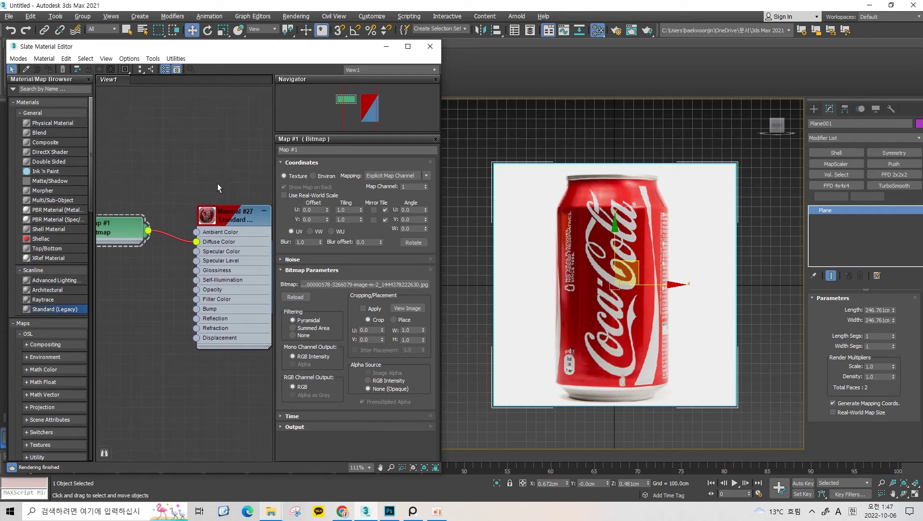
scroll(217, 182, down, 1)
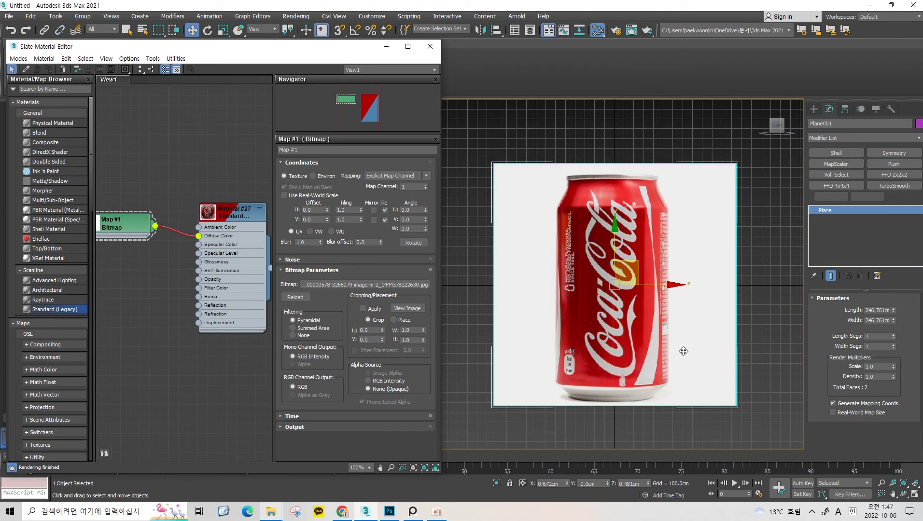
click(196, 182)
mouse_move(180, 192)
middle_down()
mouse_move(194, 192)
mouse_move(158, 212)
mouse_move(206, 198)
middle_up()
mouse_move(637, 127)
mouse_down()
mouse_move(607, 272)
mouse_move(594, 283)
mouse_up()
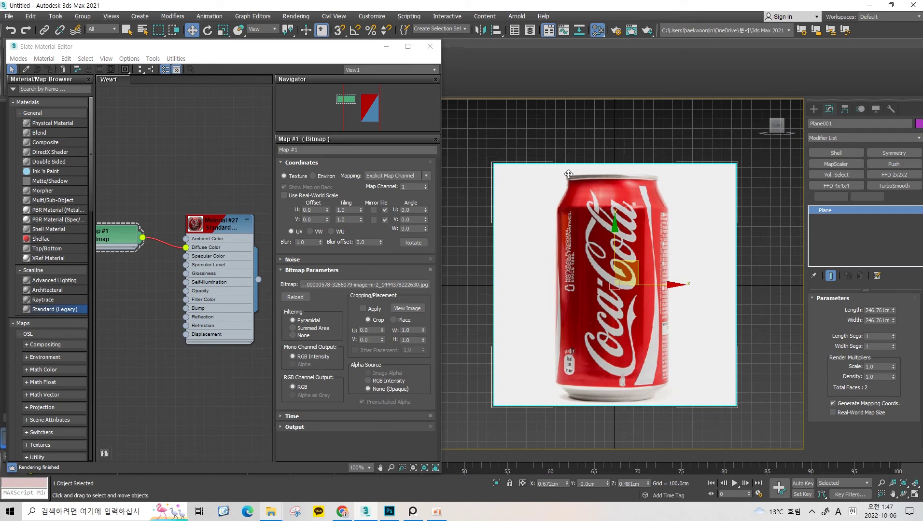
scroll(623, 196, up, 3)
scroll(618, 193, down, 3)
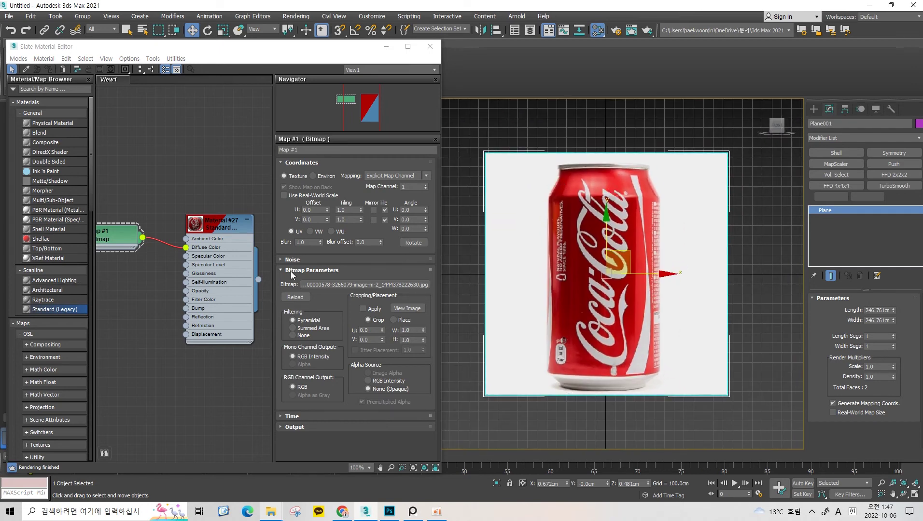
Close the Slate Material Editor and pan the viewport to the Coca-Cola plane
click(430, 47)
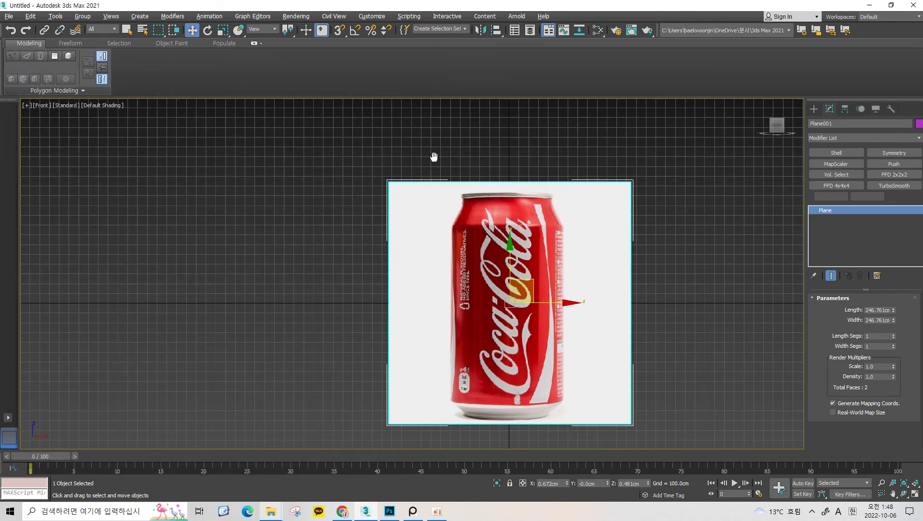
drag(621, 150, 411, 271)
click(368, 309)
middle_drag(368, 309, 381, 297)
click(597, 132)
click(432, 184)
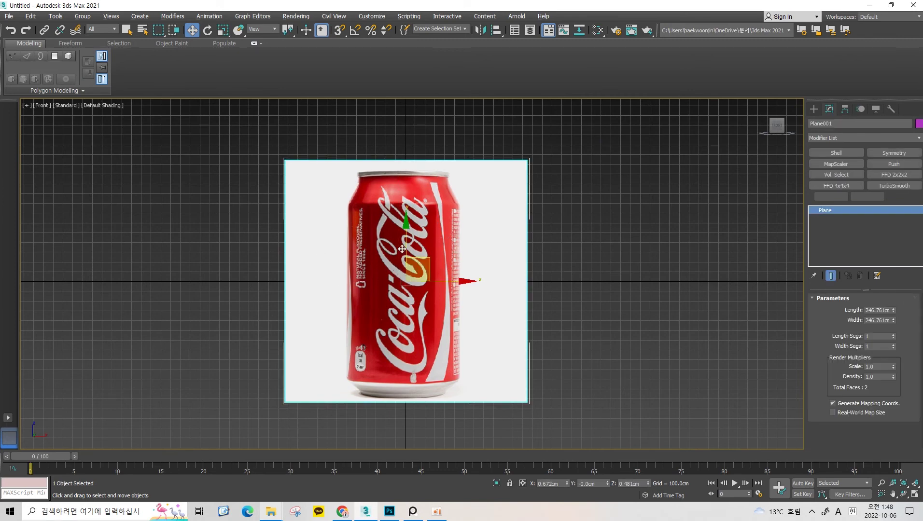
click(635, 138)
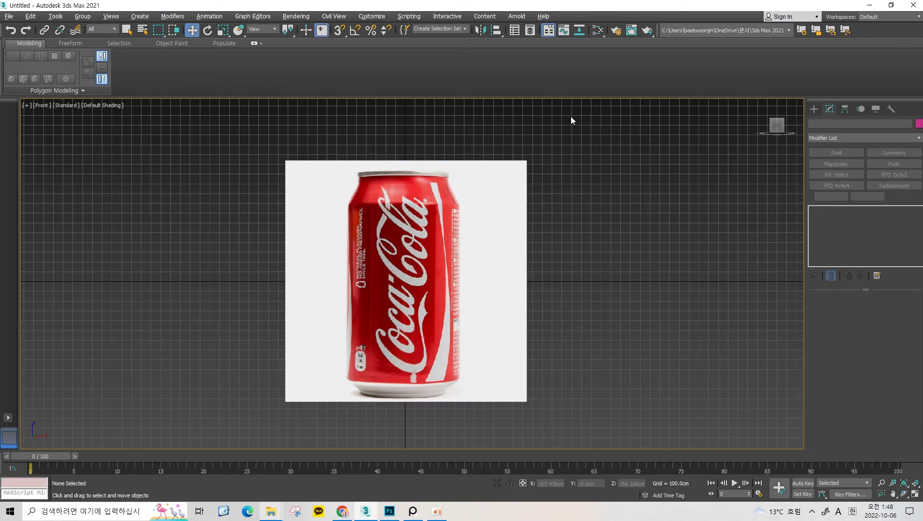
click(405, 292)
mouse_move(452, 235)
middle_down()
mouse_move(458, 251)
mouse_move(474, 222)
mouse_move(398, 260)
mouse_move(408, 209)
middle_up()
scroll(408, 209, up, 2)
Orbit around the textured plane to view it sideways and from above
click(623, 140)
click(492, 239)
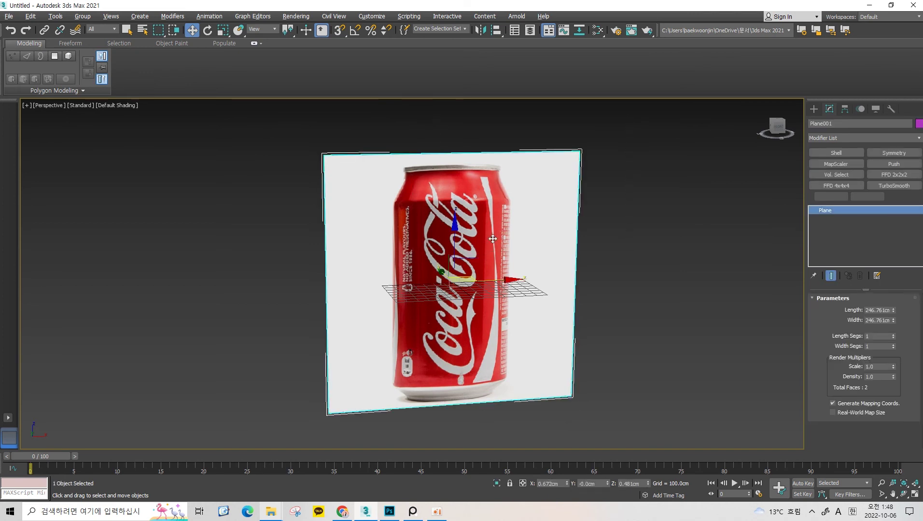
click(655, 145)
click(556, 193)
alt+middle_drag(555, 193, 559, 177)
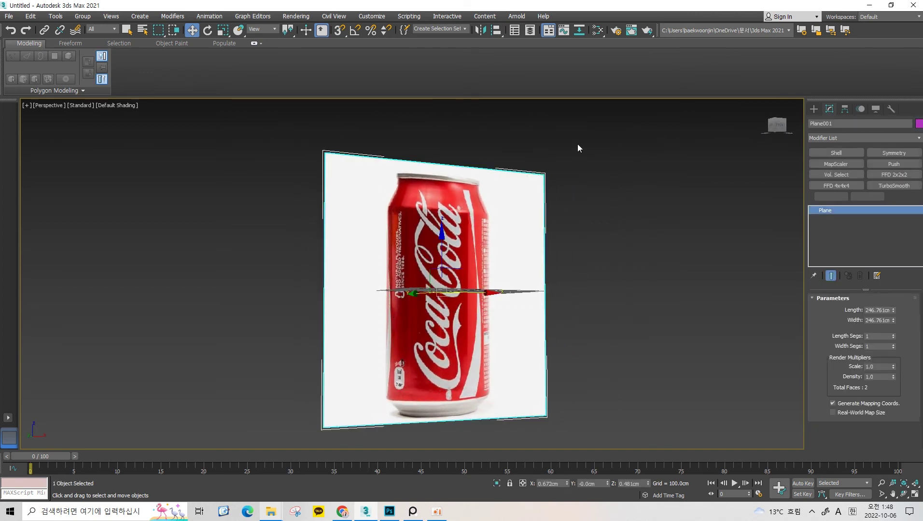
alt+middle_drag(509, 334, 608, 140)
drag(575, 126, 543, 153)
click(511, 186)
Orbit back to a near-frontal view, select the plane and bring up its quad menu
key(ctrl+d)
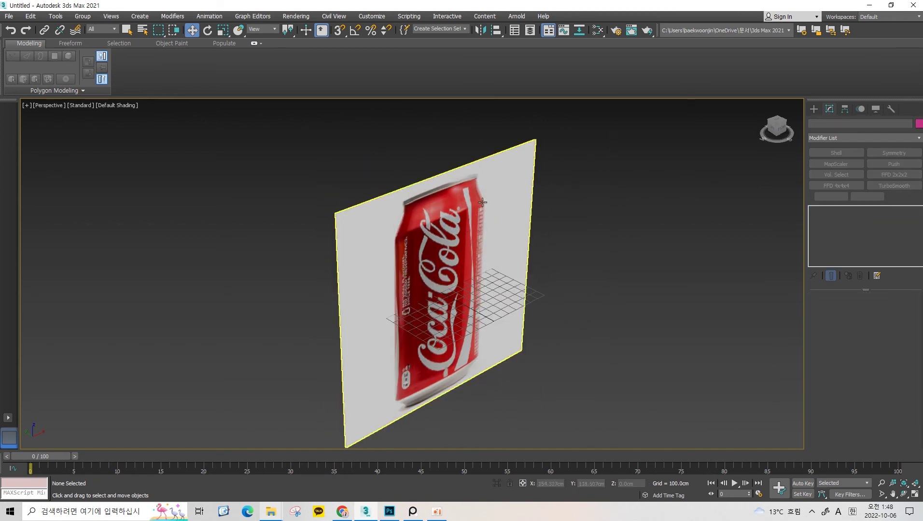
click(429, 314)
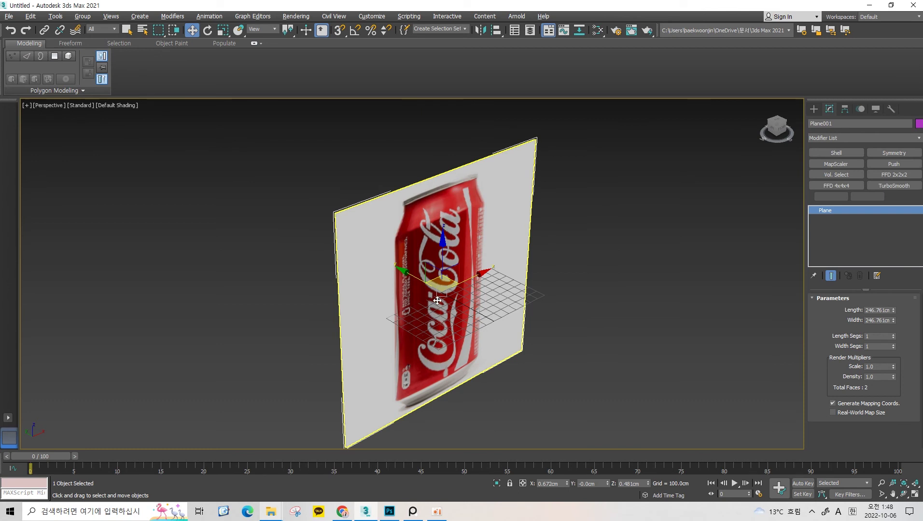
alt+middle_drag(429, 315, 616, 128)
click(616, 128)
click(482, 217)
mouse_move(483, 217)
alt+middle_down()
mouse_move(519, 179)
mouse_move(504, 194)
alt+middle_up()
click(607, 126)
click(531, 176)
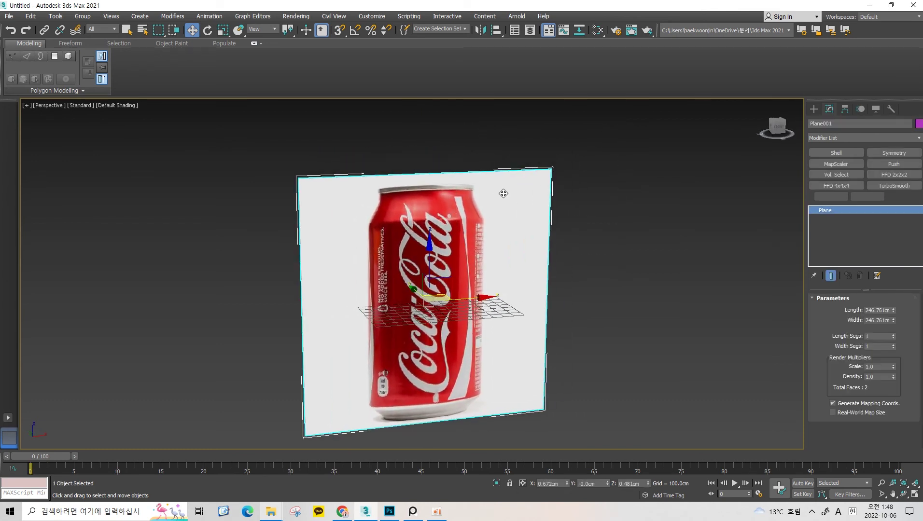
right_click(500, 195)
Freeze the Coca-Cola plane and confirm it can no longer be selected
right_click(444, 188)
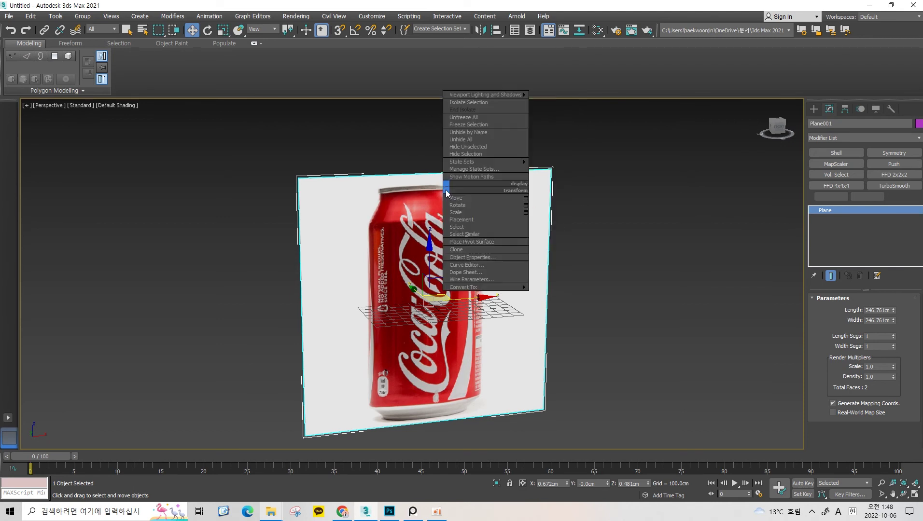
click(471, 124)
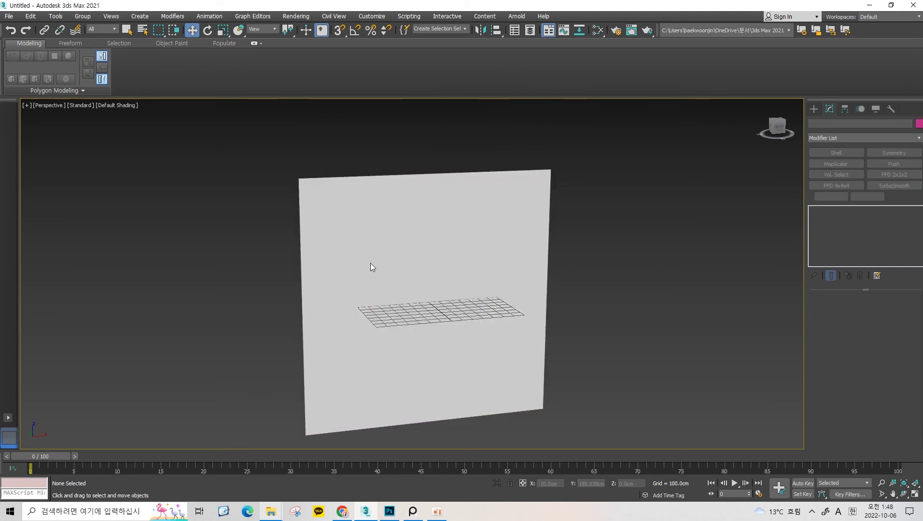
drag(515, 351, 377, 262)
drag(255, 167, 434, 287)
Open the Scene Explorer from Tools and expand layer 0 to show Plane001
click(56, 16)
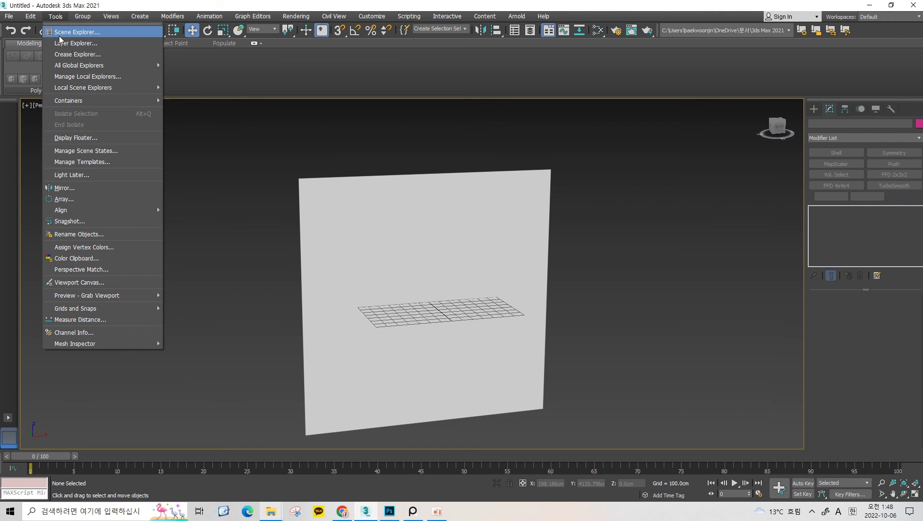
click(77, 32)
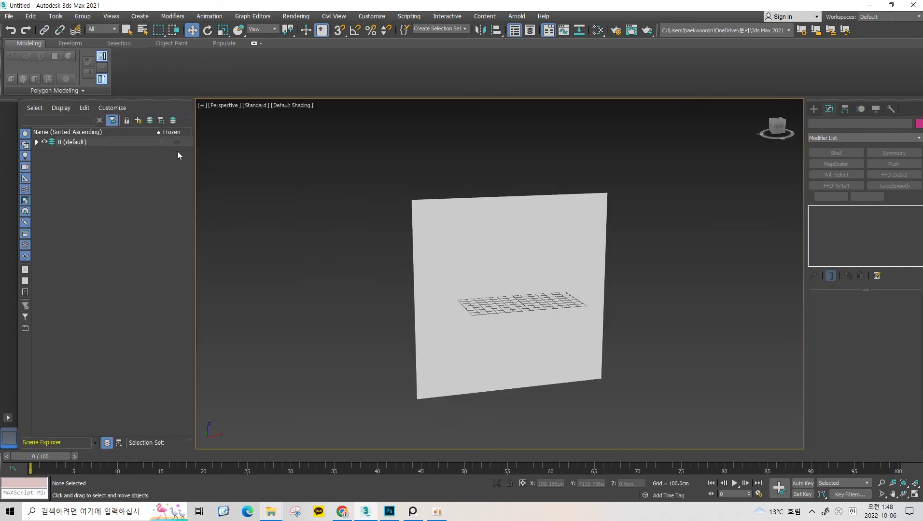
click(176, 142)
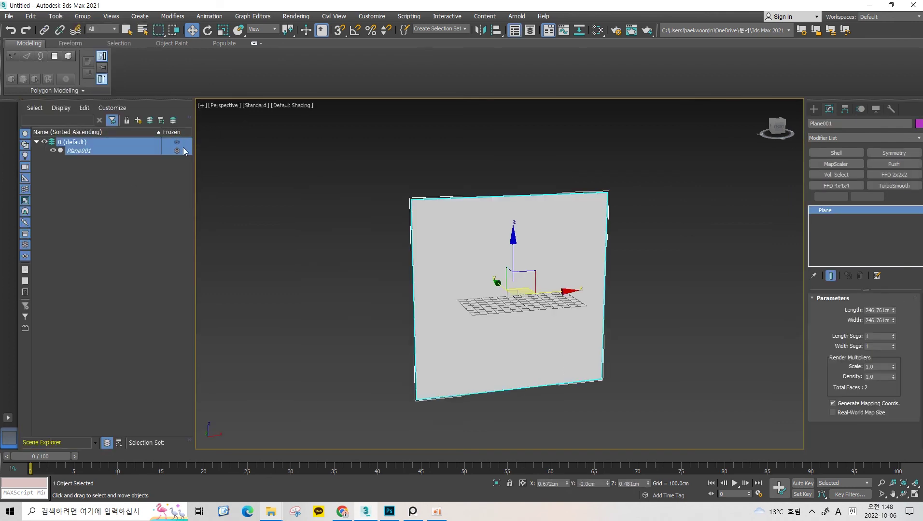
click(175, 150)
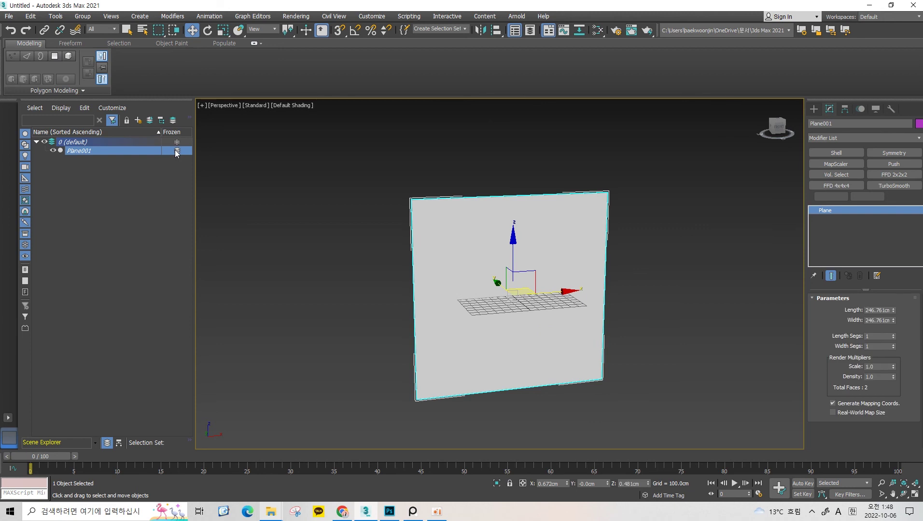
click(338, 165)
middle_drag(493, 169, 453, 216)
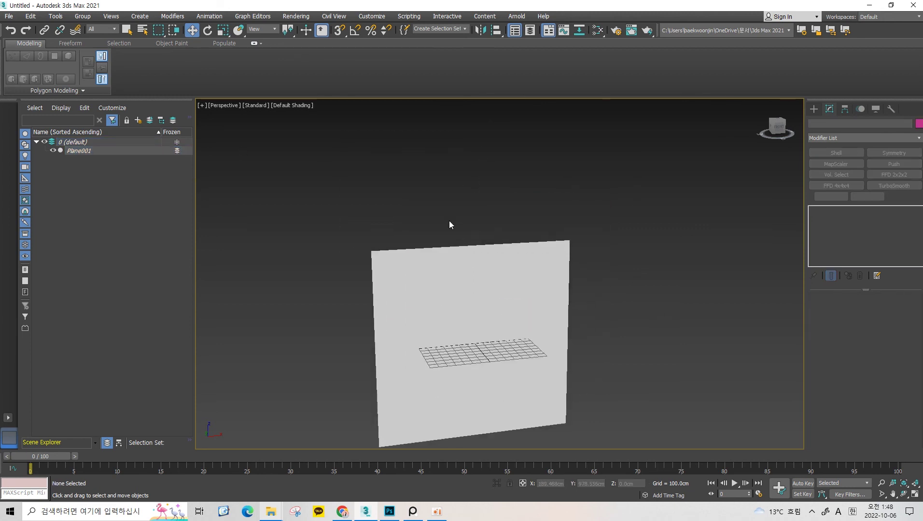
Toggle Plane001's Frozen column until it is unfrozen and shows its texture again
click(176, 147)
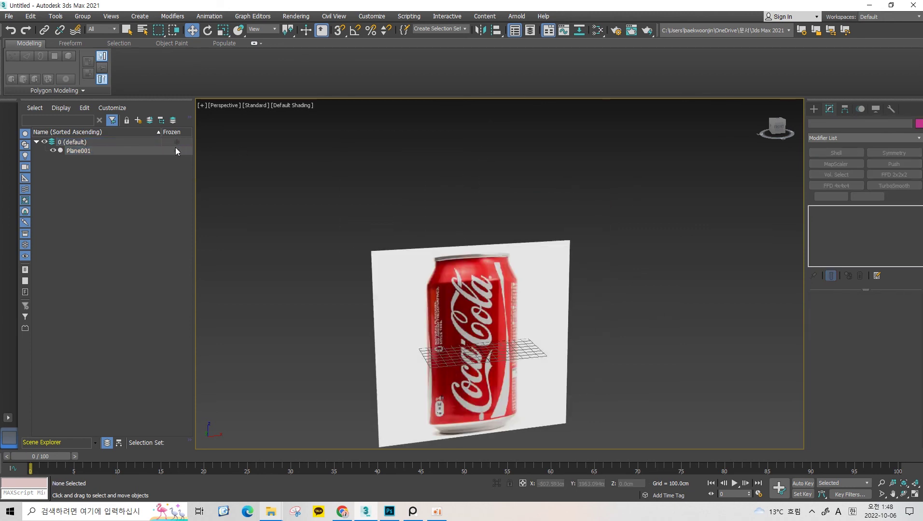
click(175, 147)
click(175, 148)
click(425, 299)
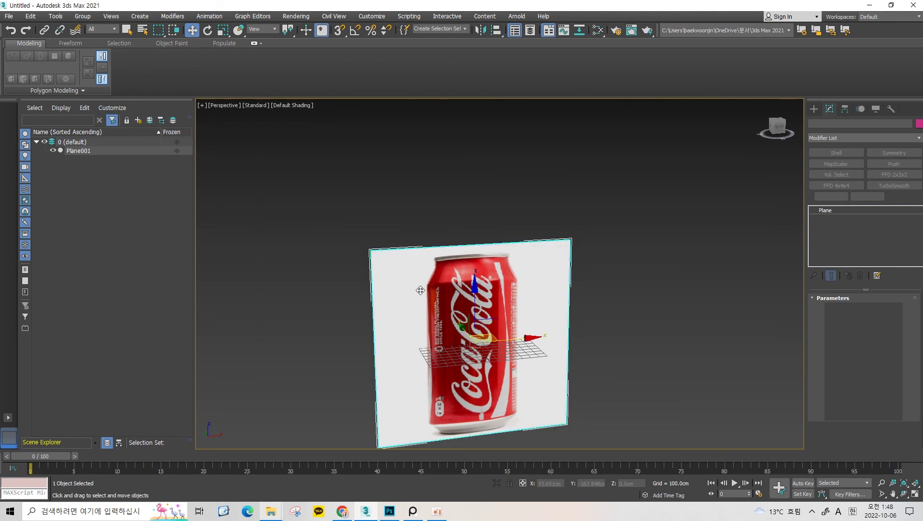
click(176, 151)
middle_drag(511, 300, 352, 194)
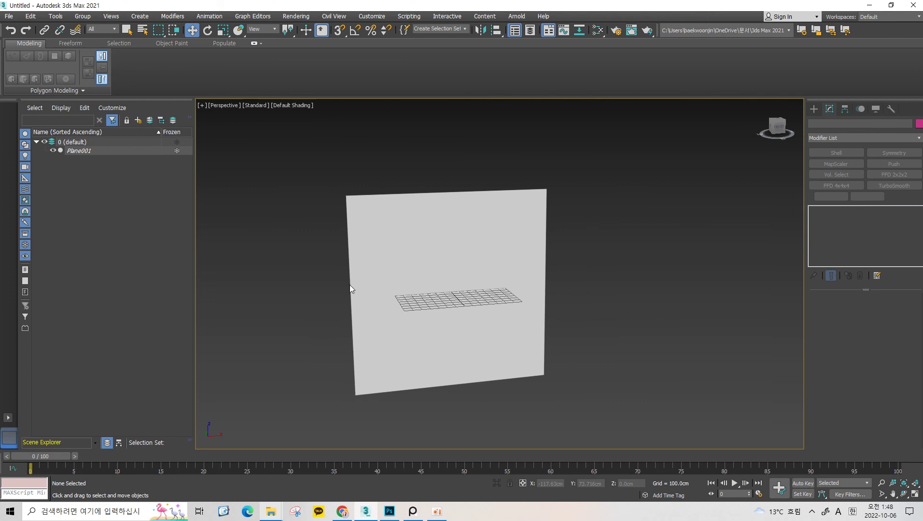
click(177, 150)
click(176, 151)
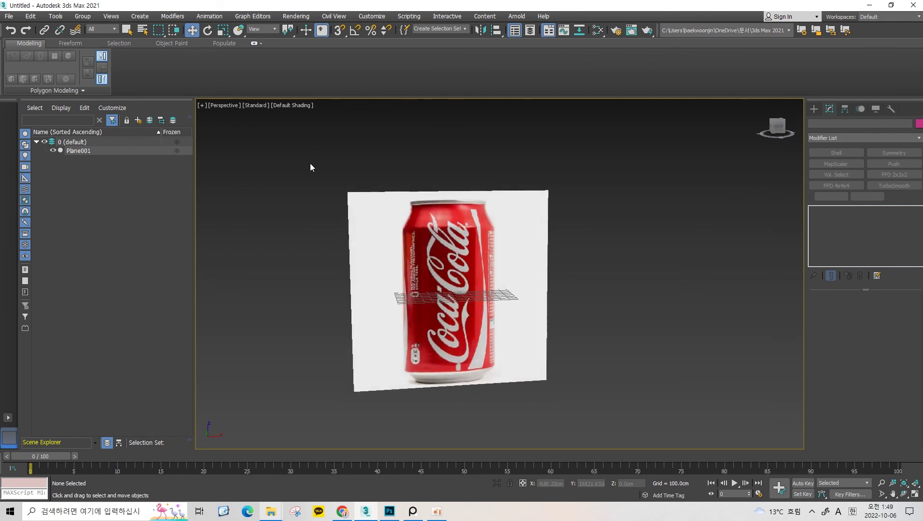
click(470, 249)
middle_drag(470, 249, 462, 238)
Turn off Show Frozen in Gray in Plane001's Object Properties
right_click(427, 200)
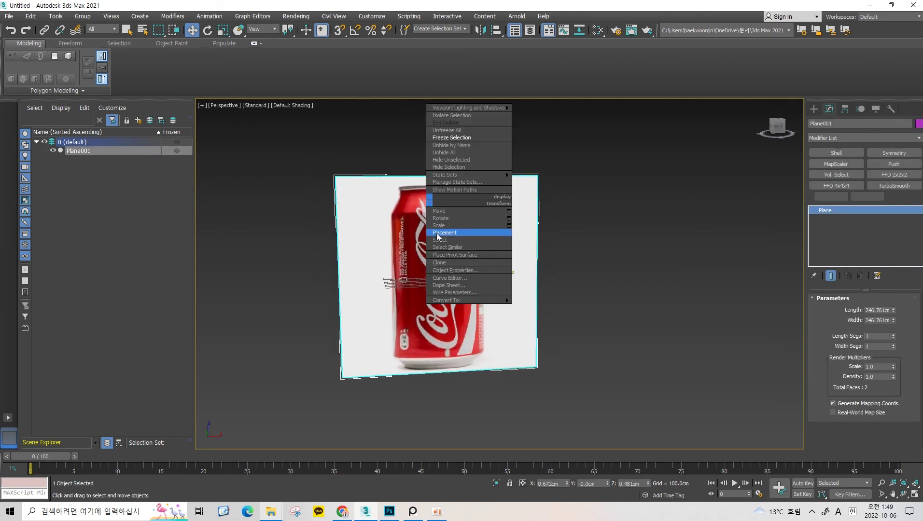
click(446, 271)
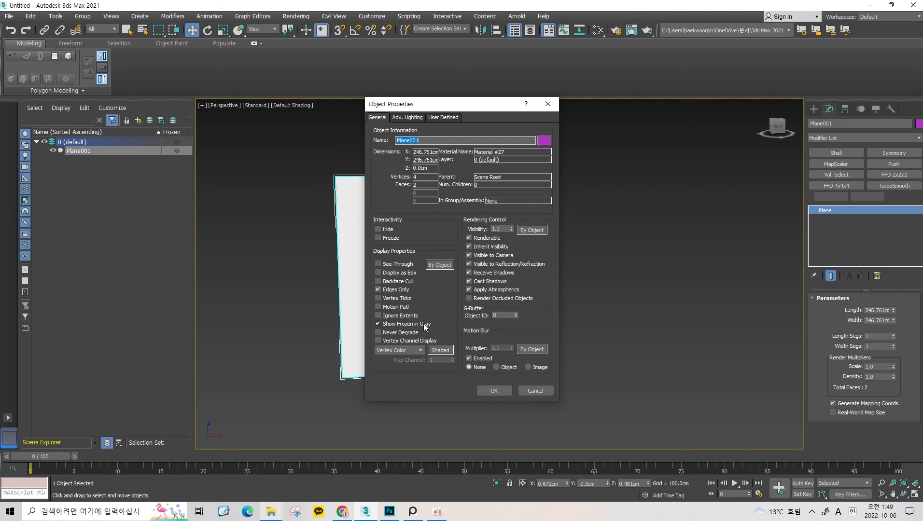
click(378, 325)
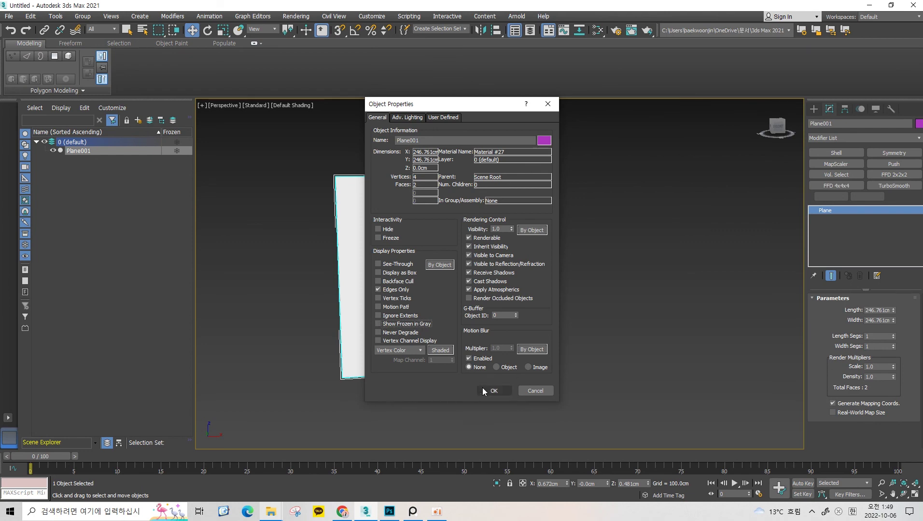
click(548, 103)
Freeze Plane001 and zoom in to confirm the Coca-Cola texture stays visible
click(551, 141)
click(422, 243)
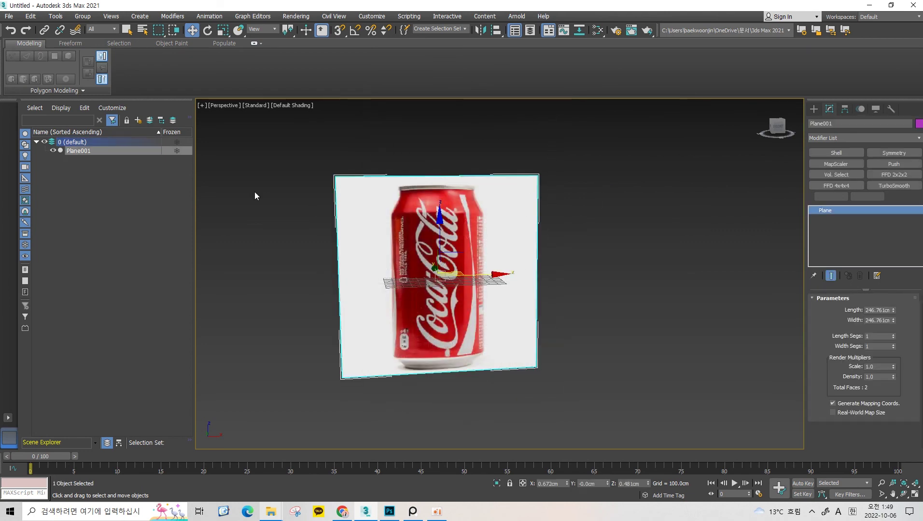
right_click(442, 174)
click(483, 111)
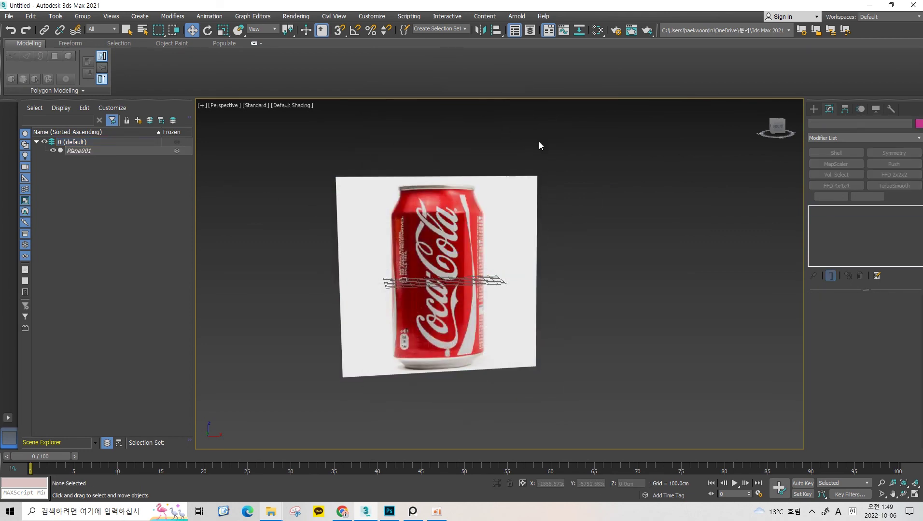
scroll(450, 300, down, 8)
scroll(449, 280, up, 7)
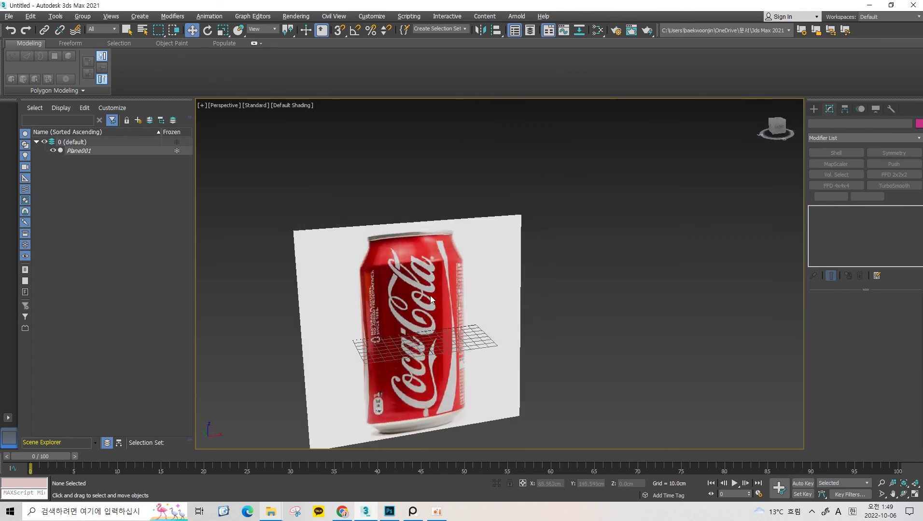
scroll(445, 257, up, 2)
scroll(435, 251, down, 4)
scroll(391, 164, up, 2)
scroll(422, 205, down, 2)
scroll(447, 237, up, 4)
scroll(478, 207, down, 4)
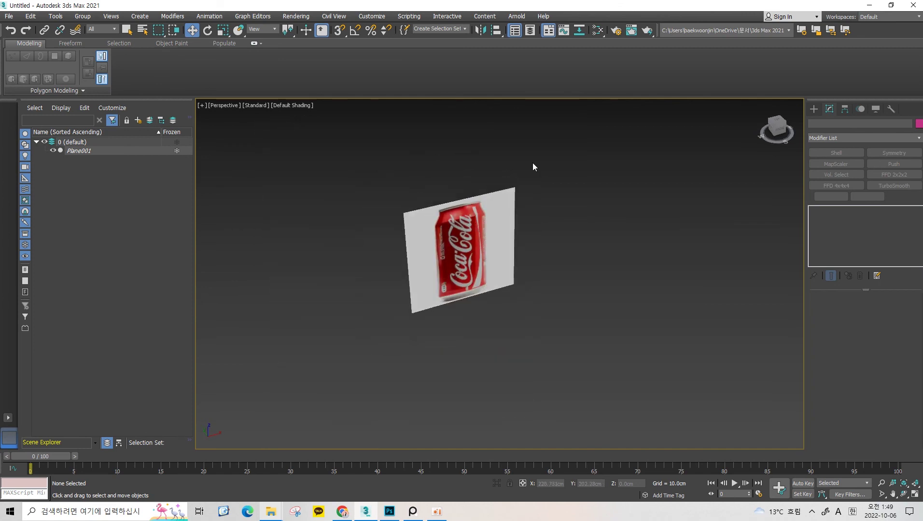